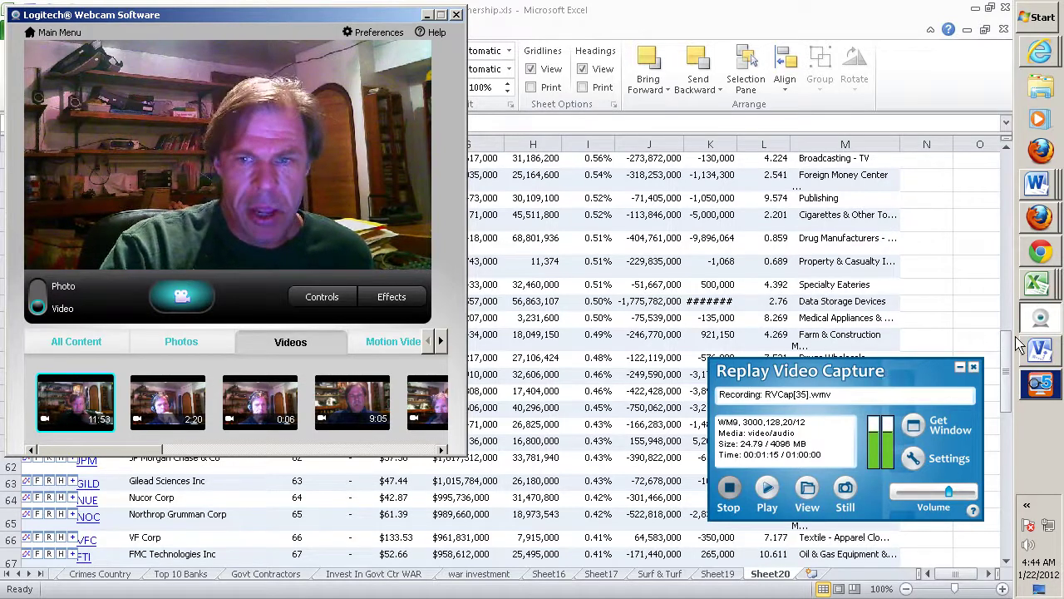
In Visio's Page-1 media chart, review the CBS, Comedy Central, NBC and MS-NBC boxes
left_click(1039, 349)
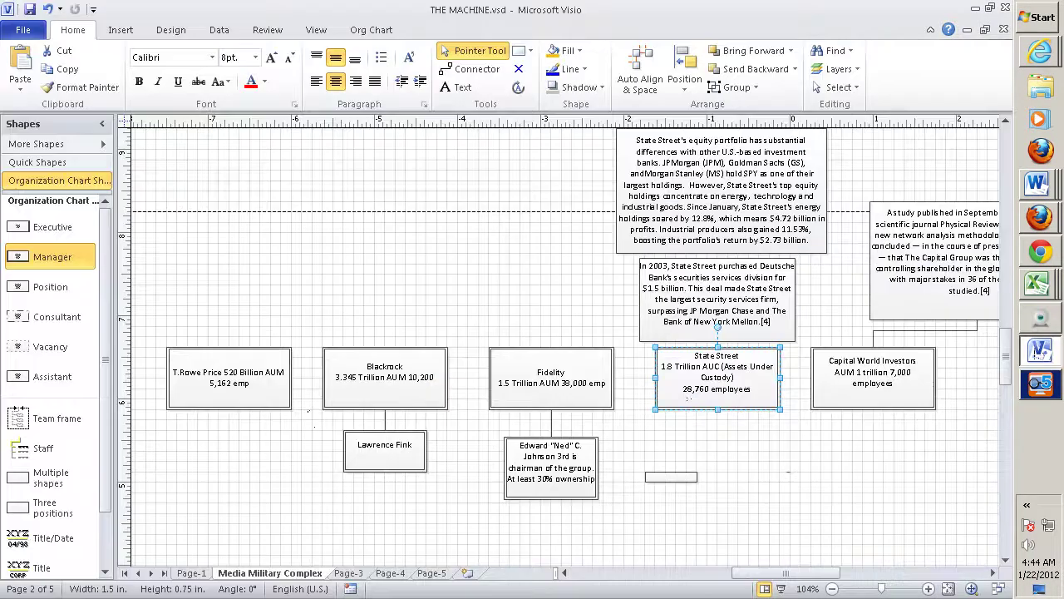
left_click(192, 573)
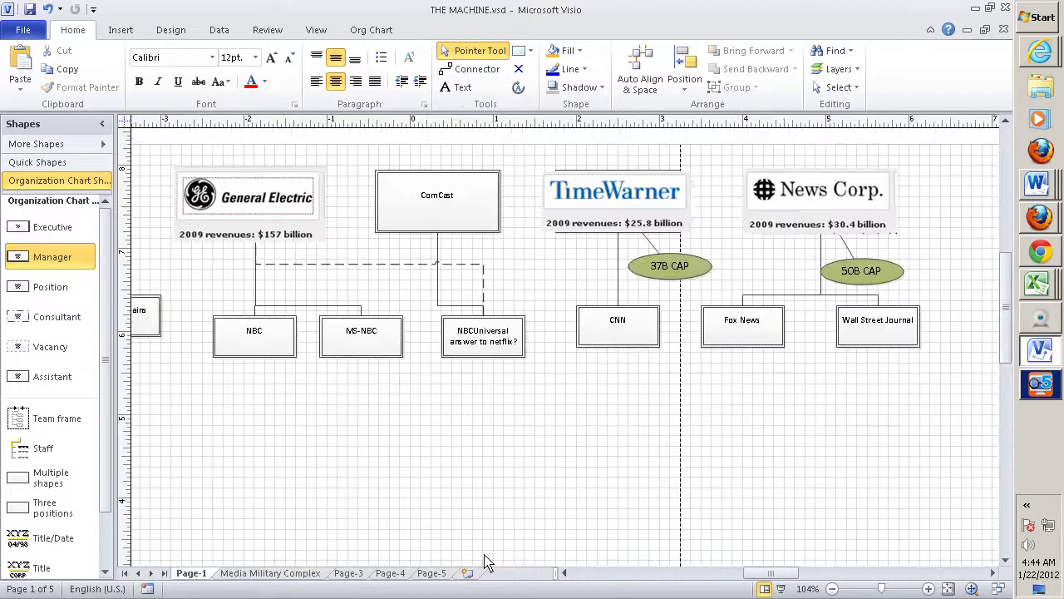
left_click_drag(769, 573, 725, 584)
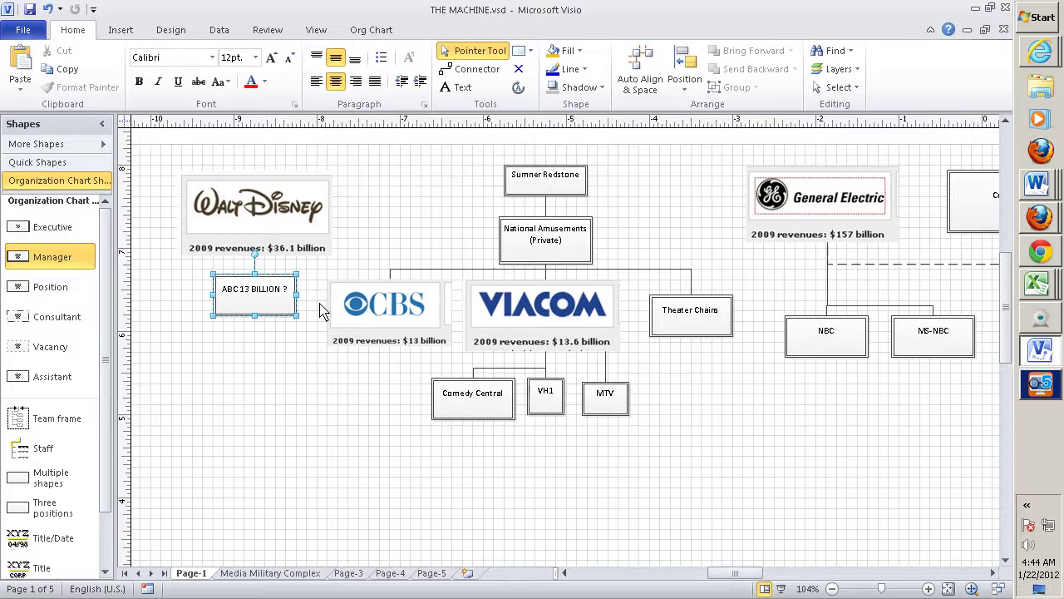
left_click(401, 309)
left_click(471, 407)
left_click(836, 350)
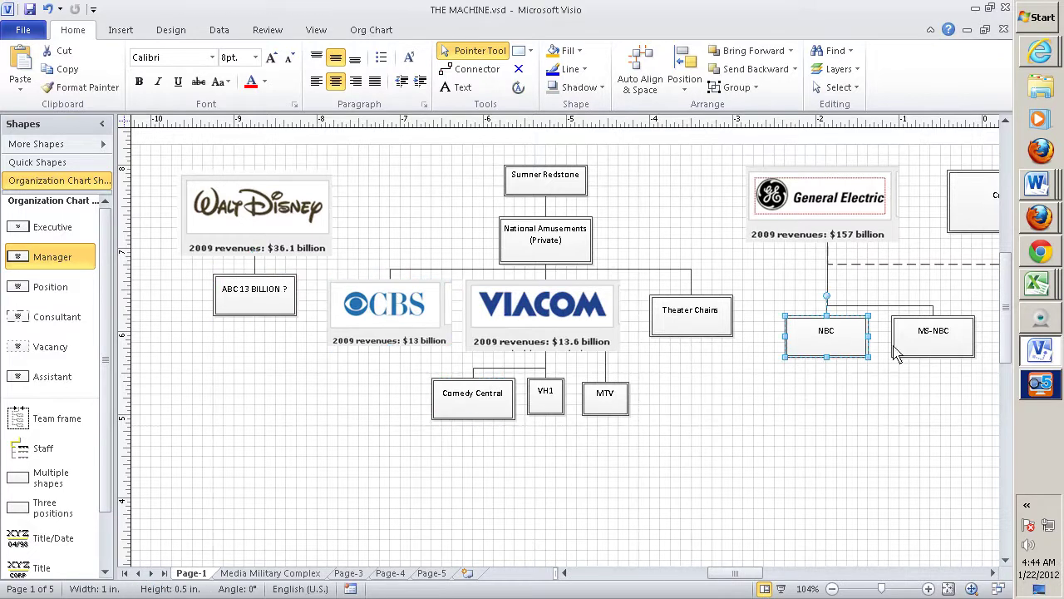
left_click(919, 342)
Nudge the Fox News box slightly up and right, check Wall Street Journal, then return to the workbook
left_click_drag(729, 573, 766, 568)
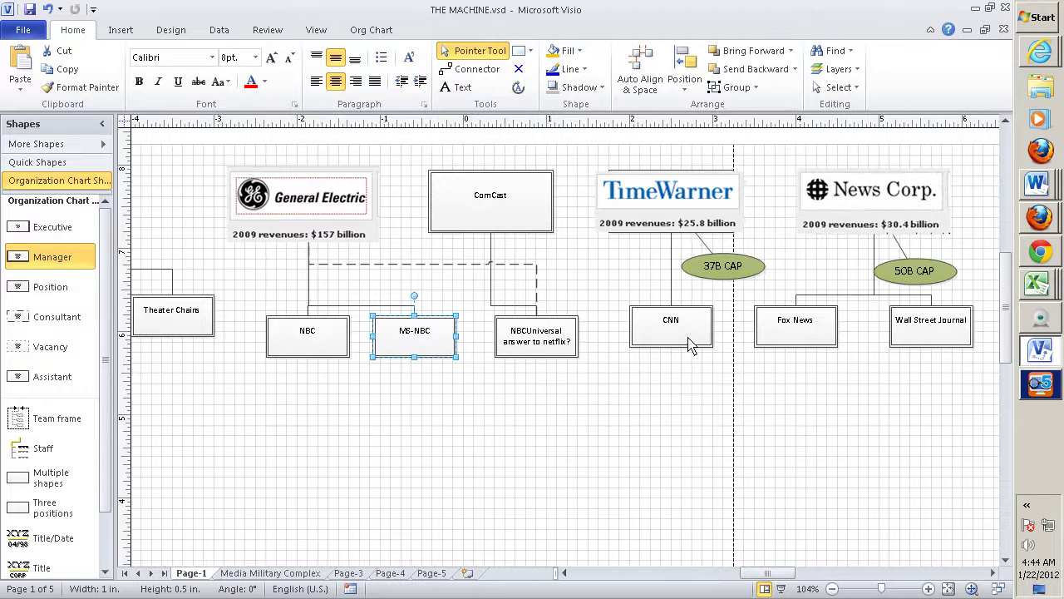
left_click_drag(825, 316, 835, 311)
left_click(943, 335)
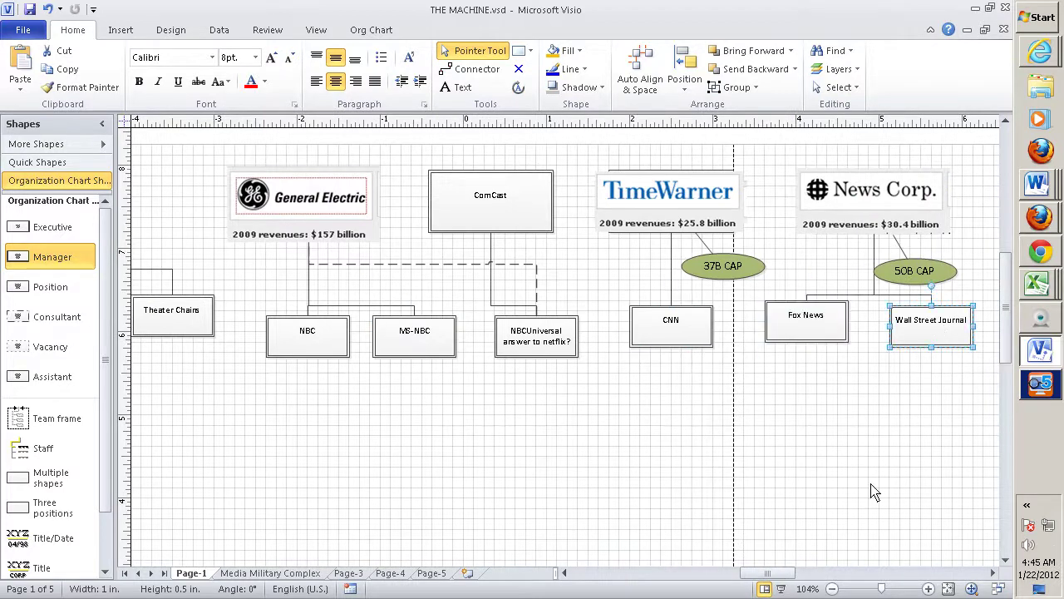
mouse_move(765, 574)
left_mouse_down()
mouse_move(703, 580)
mouse_move(756, 572)
left_mouse_up()
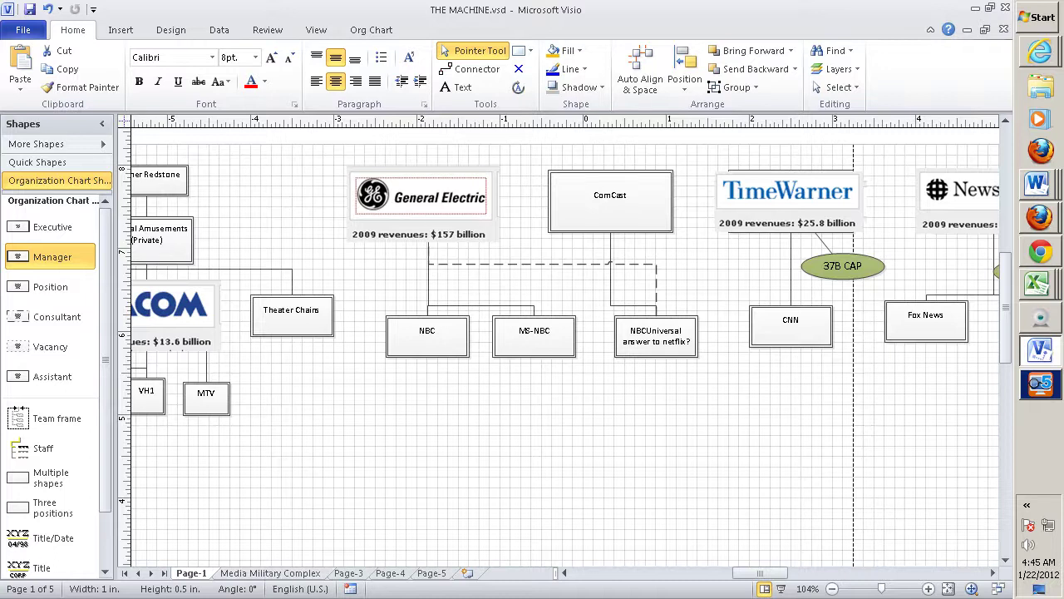
left_click(1037, 287)
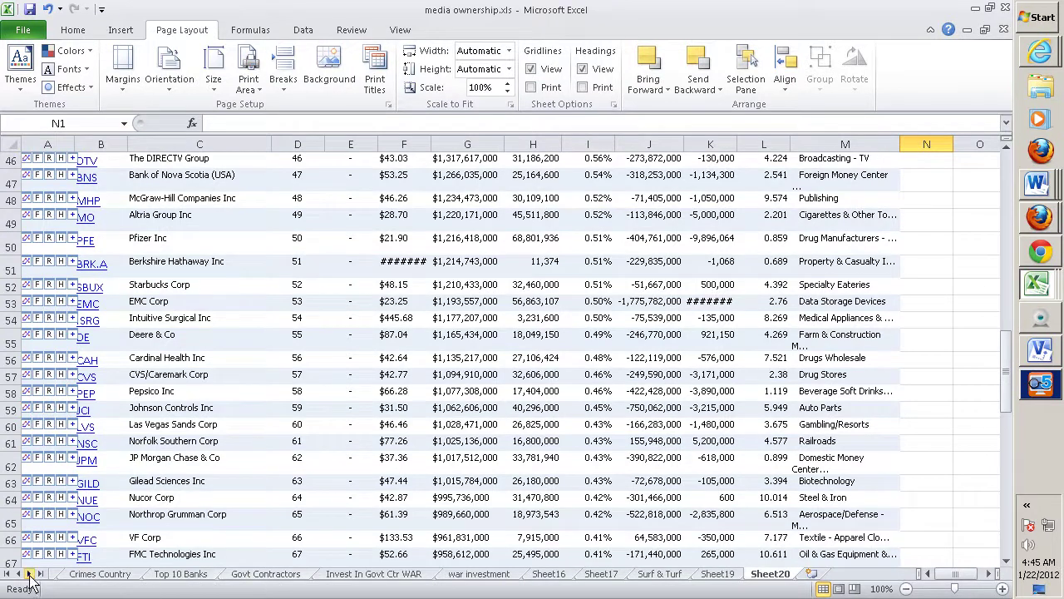
Scroll the sheet tabs back past Sheet9 and open the cbs institutional holders sheet
left_click(20, 575)
left_click(20, 574)
left_click(20, 575)
left_click(20, 575)
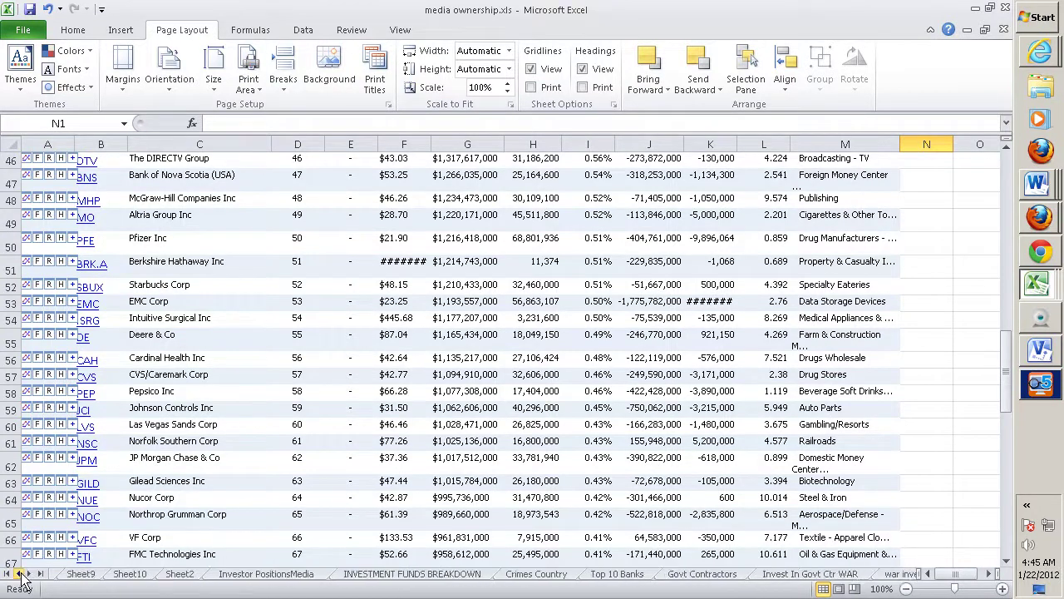
left_click(20, 574)
left_click(20, 575)
left_click(20, 575)
left_click(20, 575)
left_click(20, 575)
left_click(20, 575)
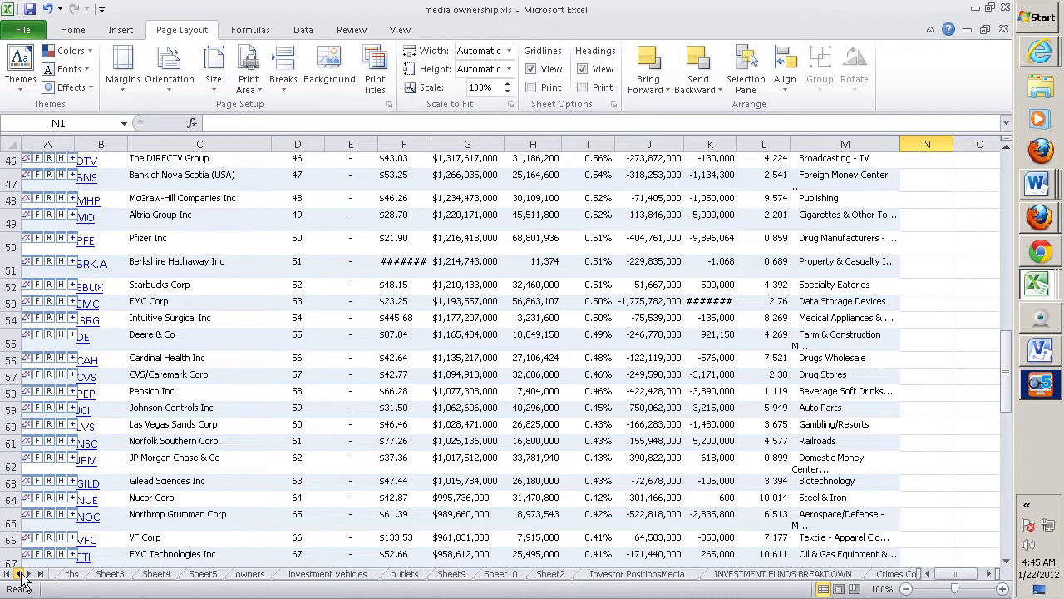
left_click(20, 574)
left_click(71, 574)
Scroll through the cbs holders list, then move to the Investor PositionsMedia sheet
scroll(420, 352, "up", 1)
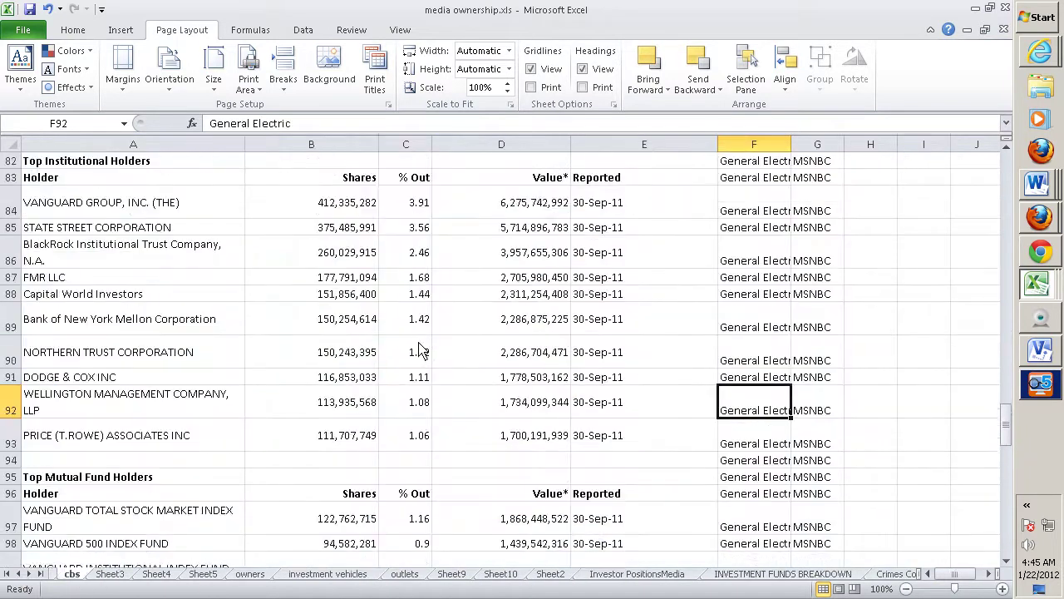
scroll(424, 328, "down", 2)
scroll(732, 354, "down", 10)
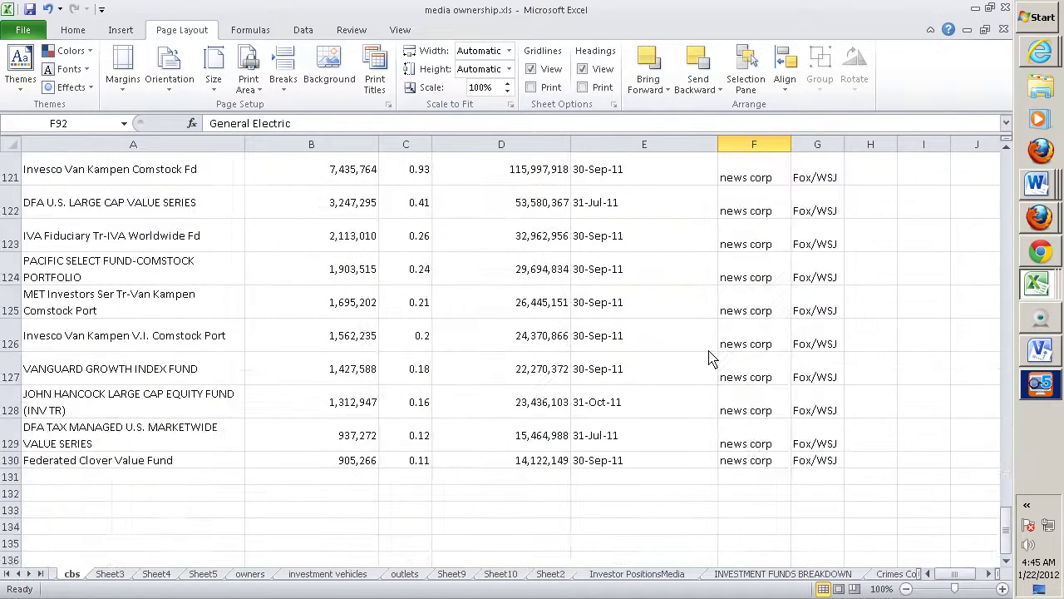
scroll(736, 354, "down", 4)
scroll(735, 353, "up", 5)
scroll(736, 354, "up", 20)
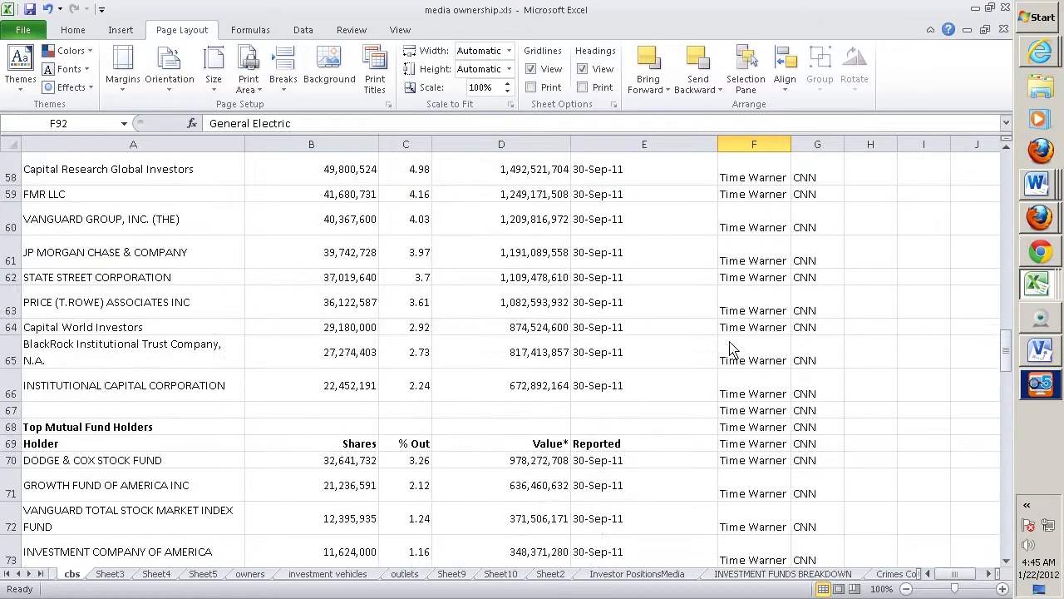
left_click(663, 575)
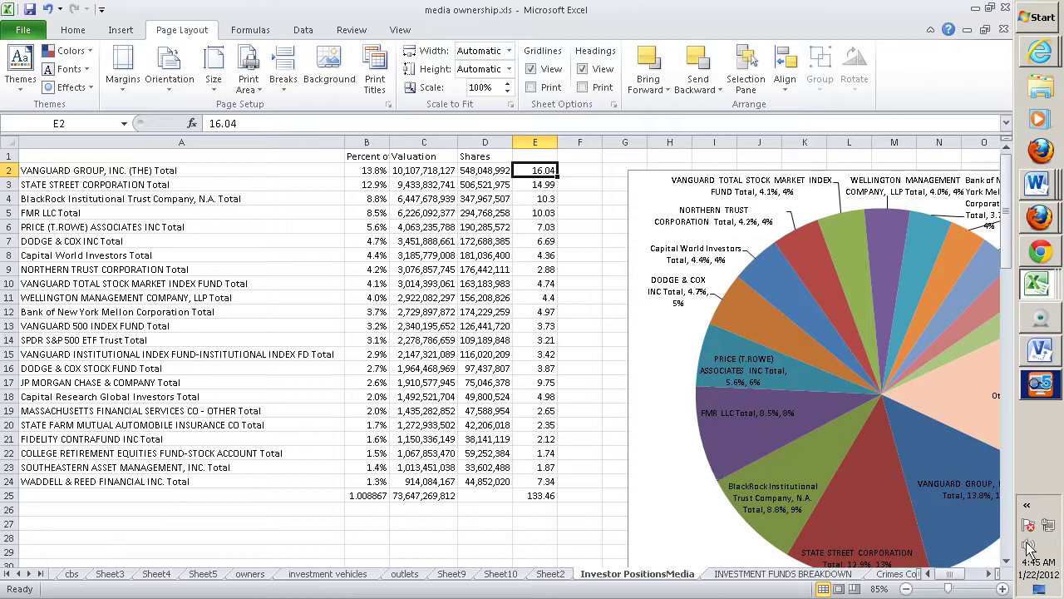
Scroll right to the bar-of-pie breakdown showing Vanguard 13.8%, State Street 12.9% and Other 14.1%
left_click(976, 573)
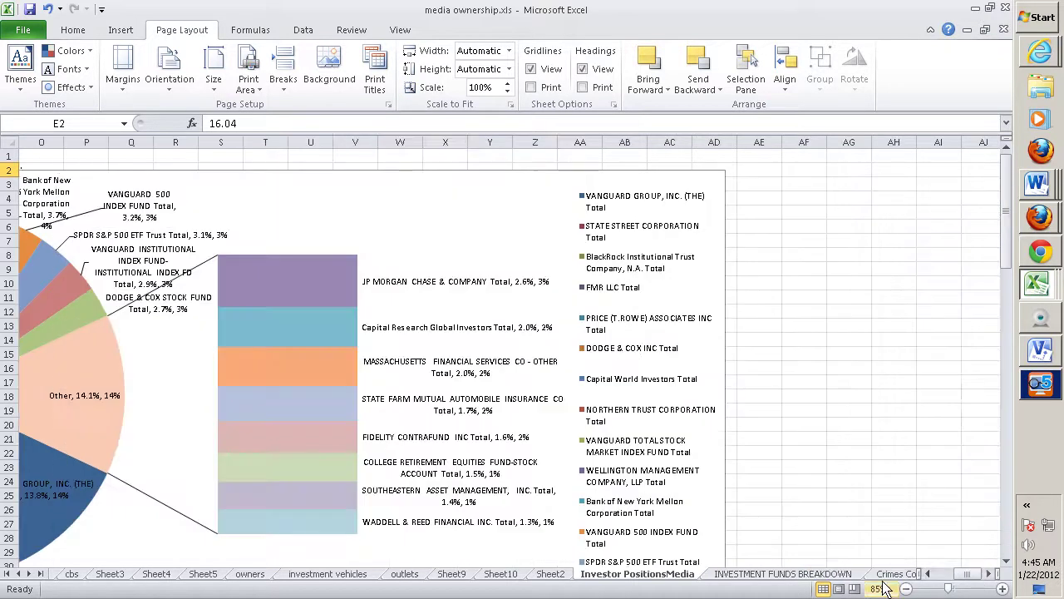
left_click_drag(967, 574, 946, 580)
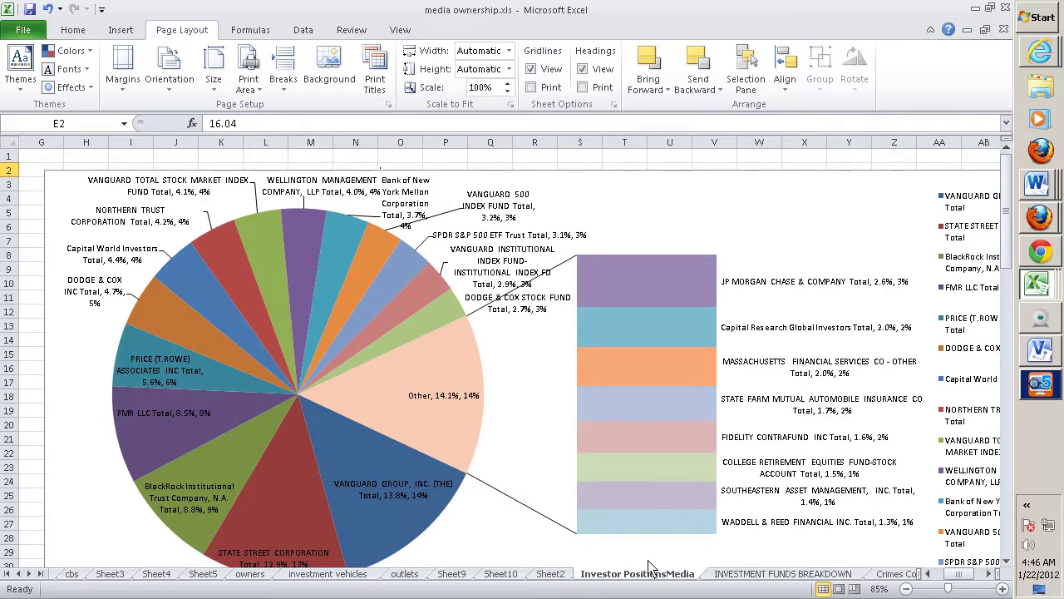
On Top 10 Banks, check the top owners of JP Morgan, Bank of America and Citibank
left_click(891, 575)
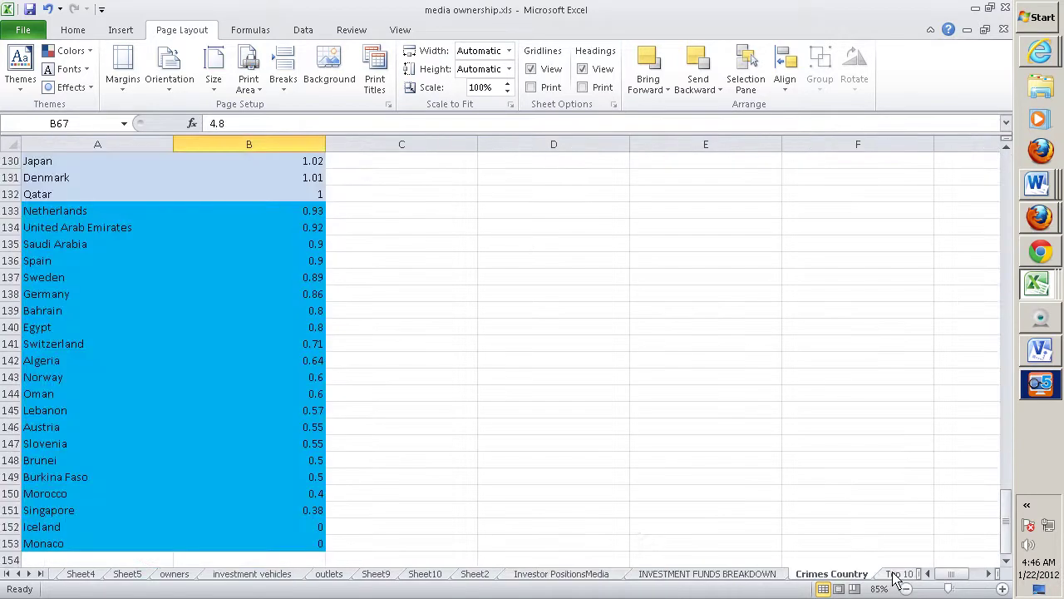
left_click(896, 574)
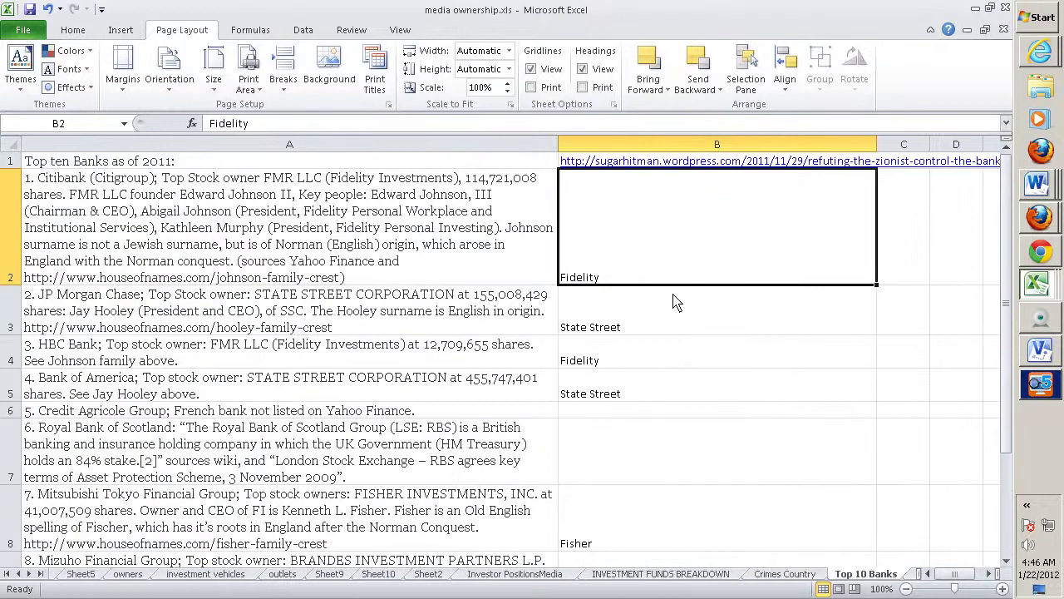
left_click(651, 329)
left_click(619, 396)
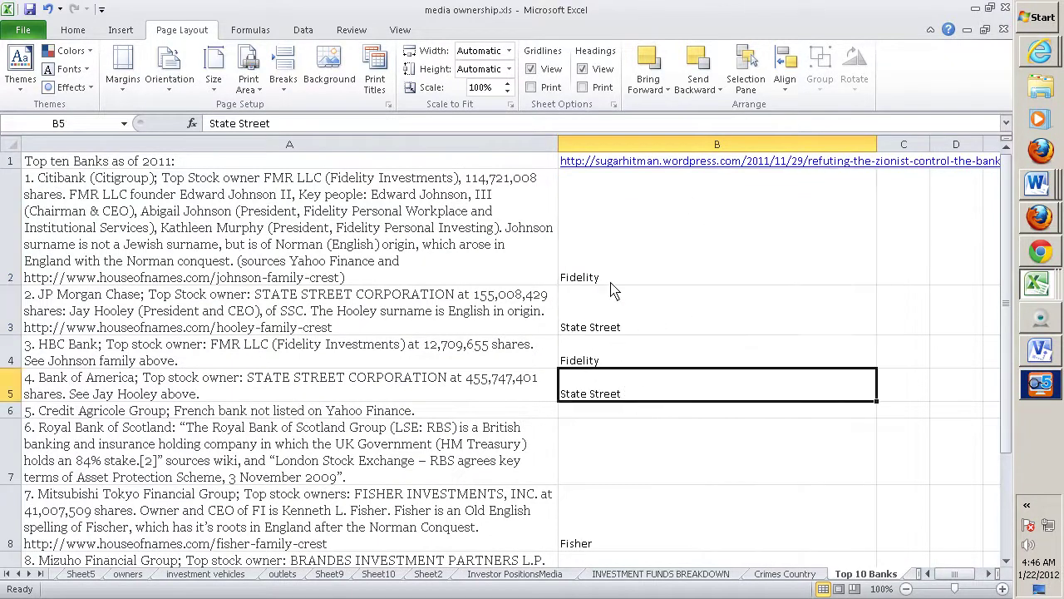
key("Up")
key("Up")
key("Up")
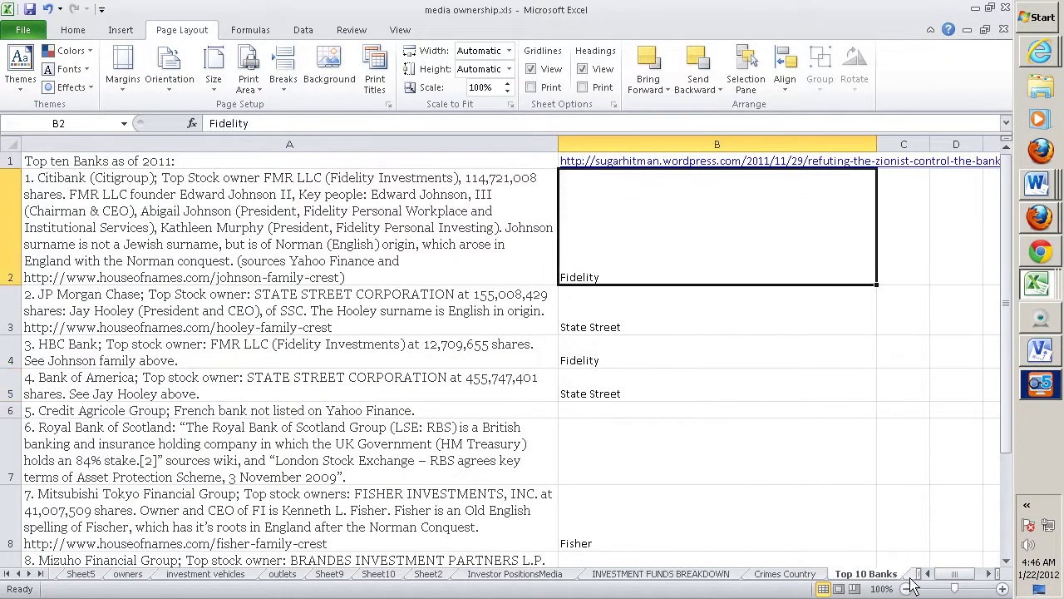
Review the Govt Contractors chart and table, led by Lockheed Martin at $16,700,588,328 (12.90%)
left_click(911, 578)
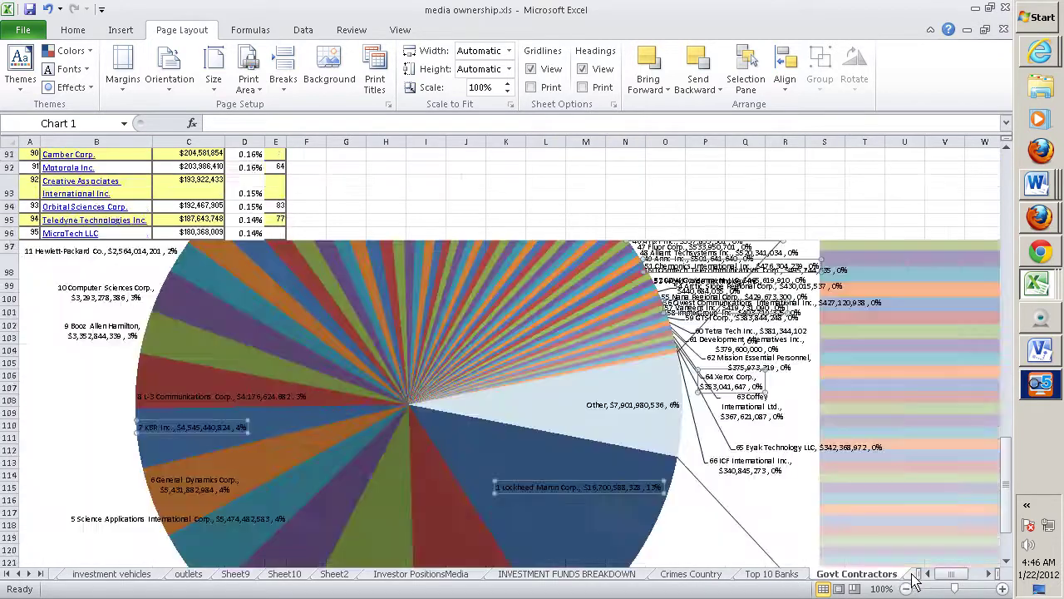
left_click(915, 580)
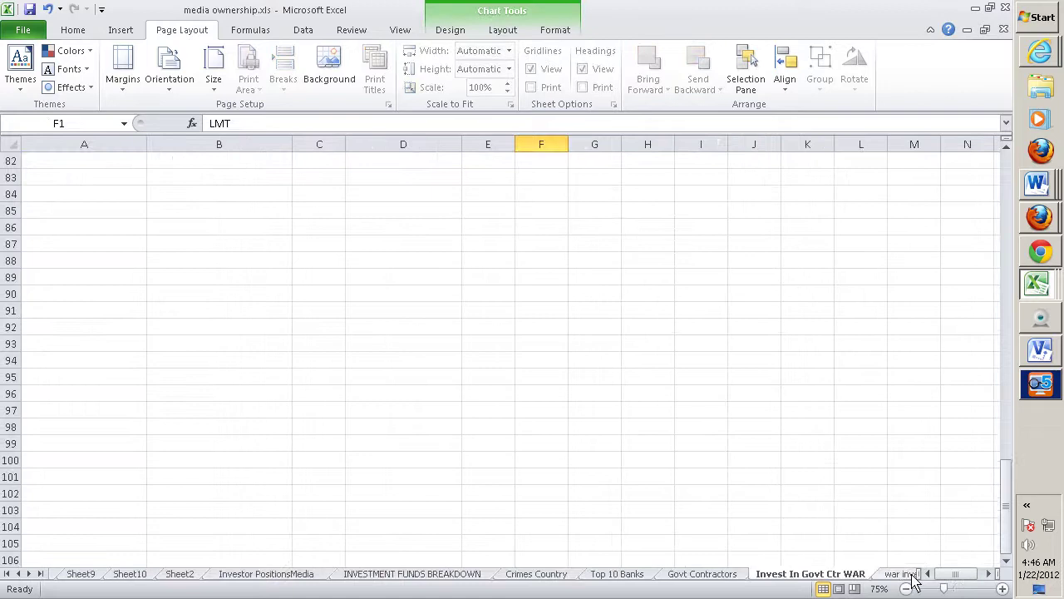
left_click(720, 575)
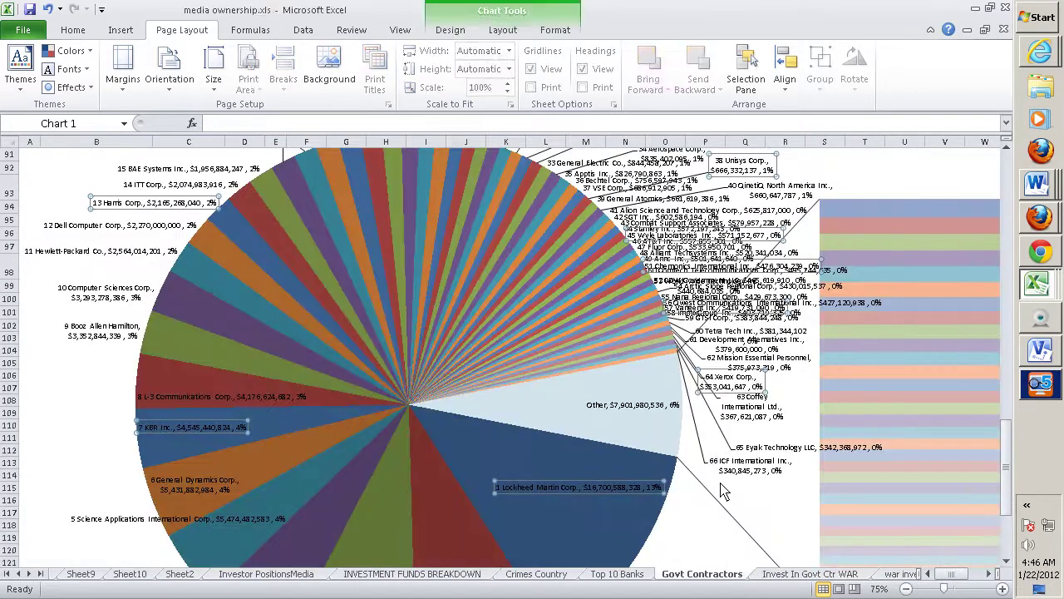
mouse_move(1006, 478)
left_mouse_down()
mouse_move(1006, 455)
mouse_move(1006, 477)
left_mouse_up()
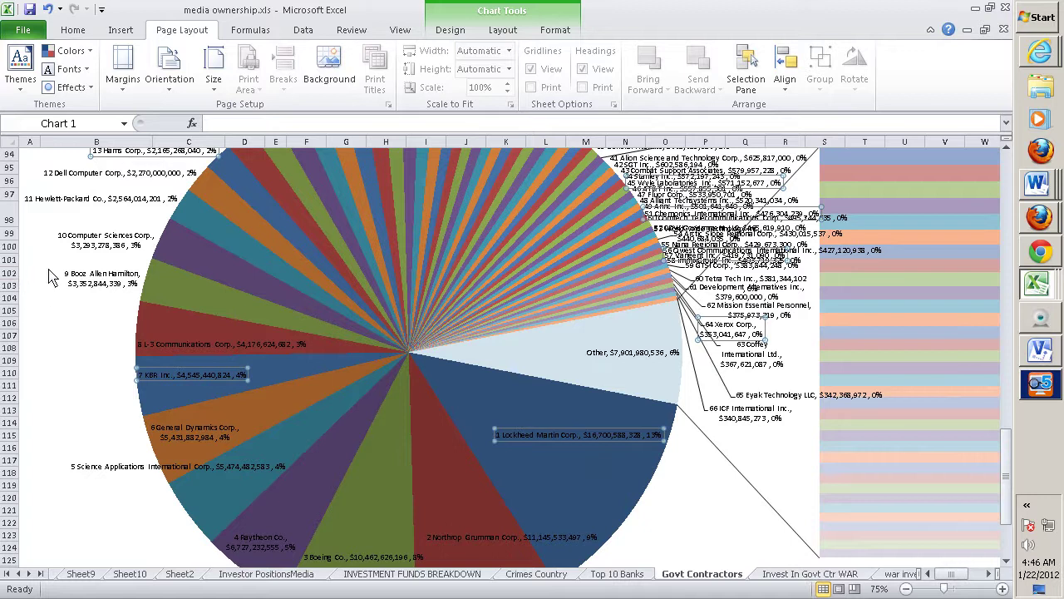
scroll(50, 276, "up", 10)
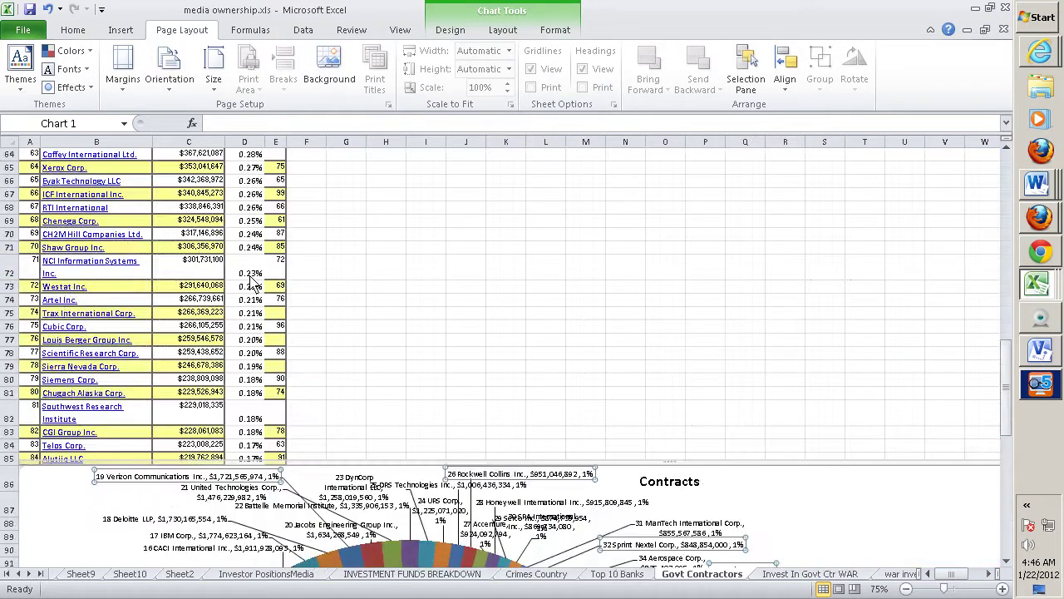
scroll(254, 281, "up", 20)
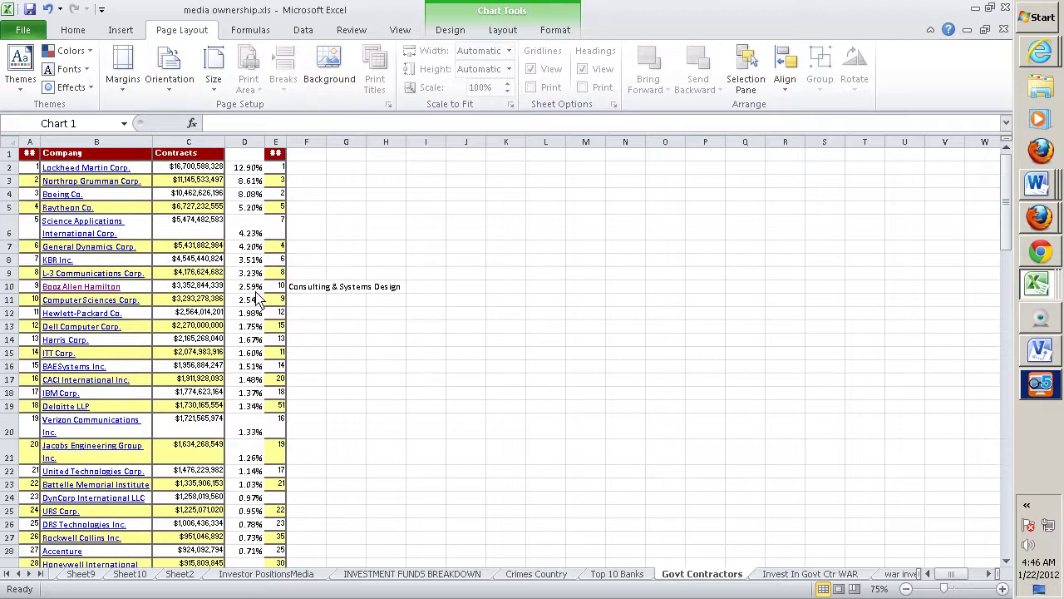
Page through the war investment, Sheet16 and Sheet17 sheets
left_click(813, 576)
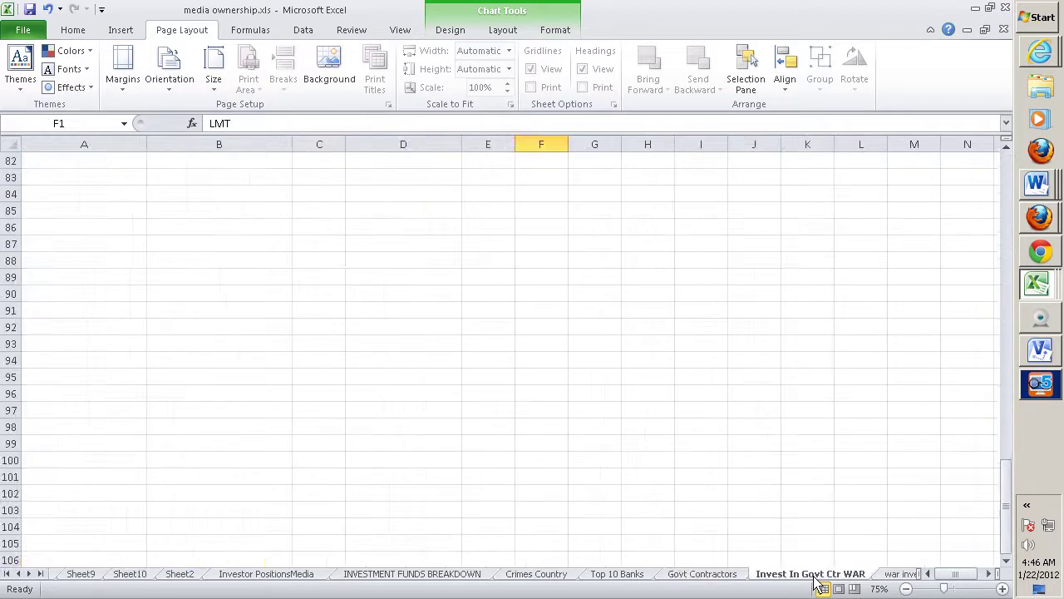
left_click(905, 575)
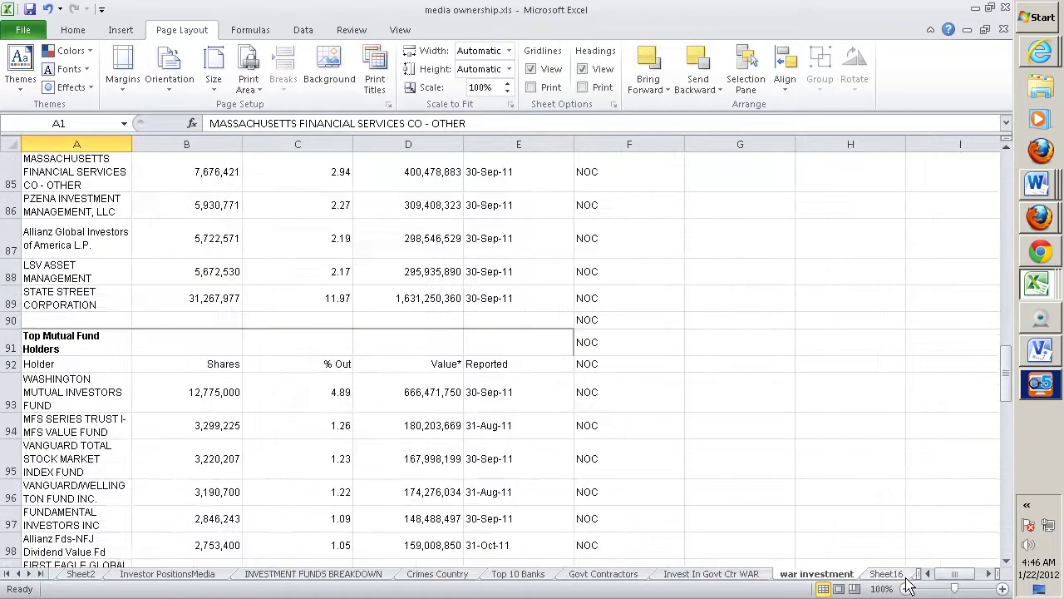
left_click(901, 576)
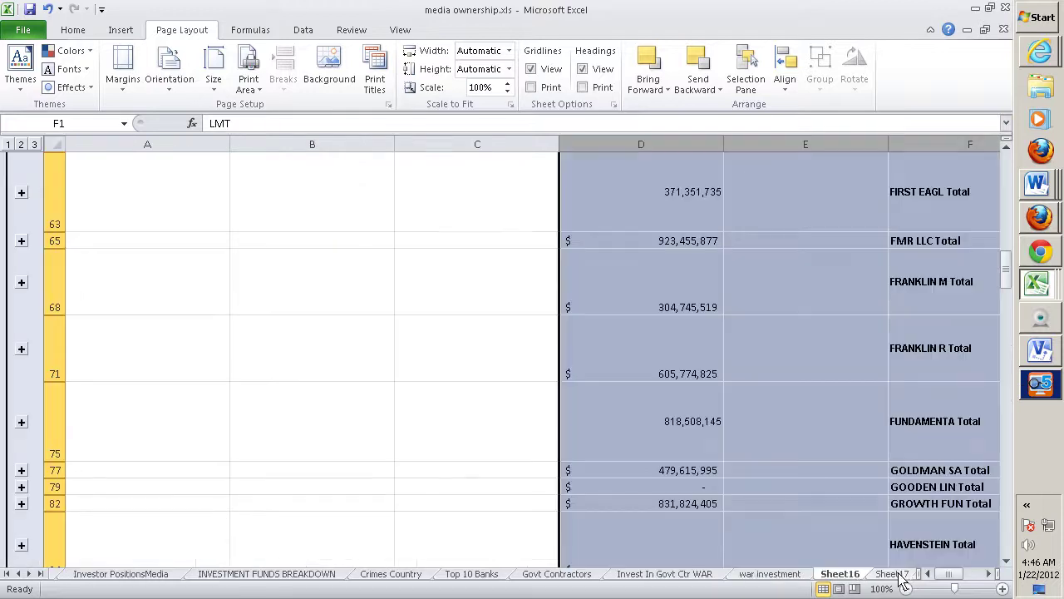
left_click(900, 575)
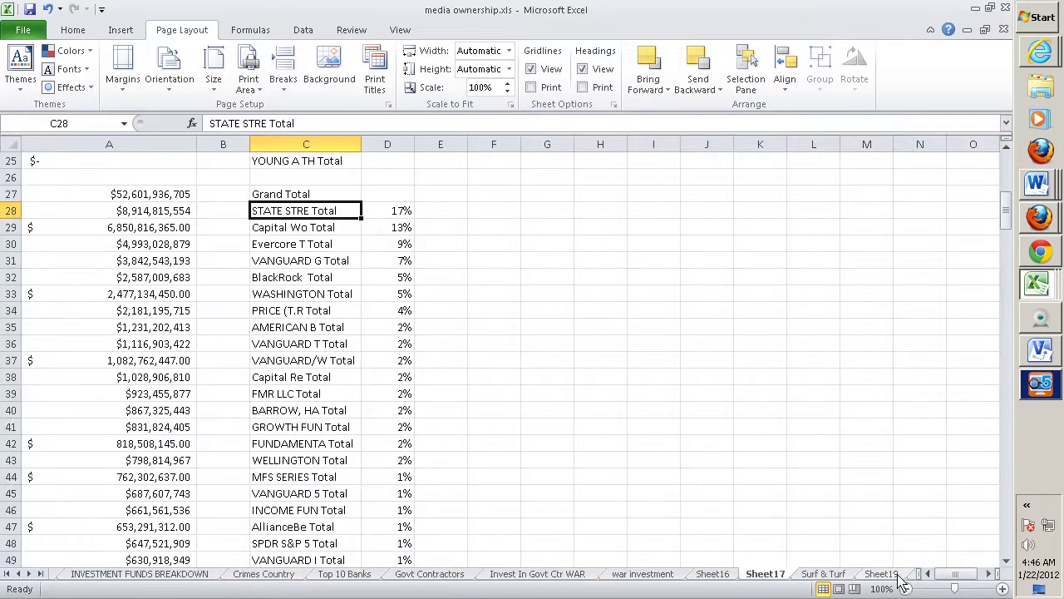
On Surf & Turf, review the State Street, Fidelity, Vanguard and BlackRock holder totals
left_click(846, 577)
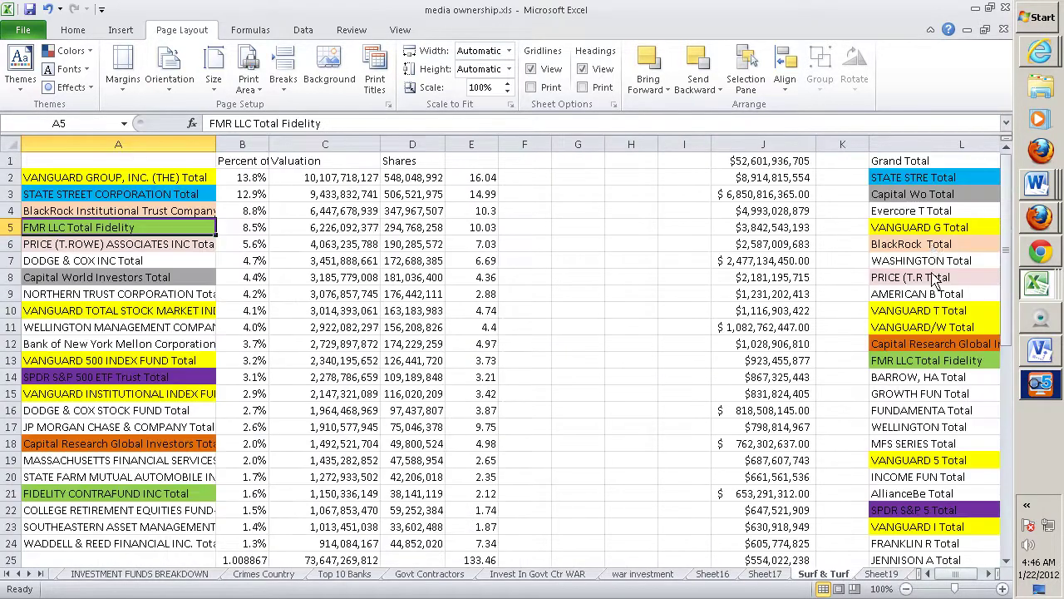
left_click(936, 369)
left_click(921, 177)
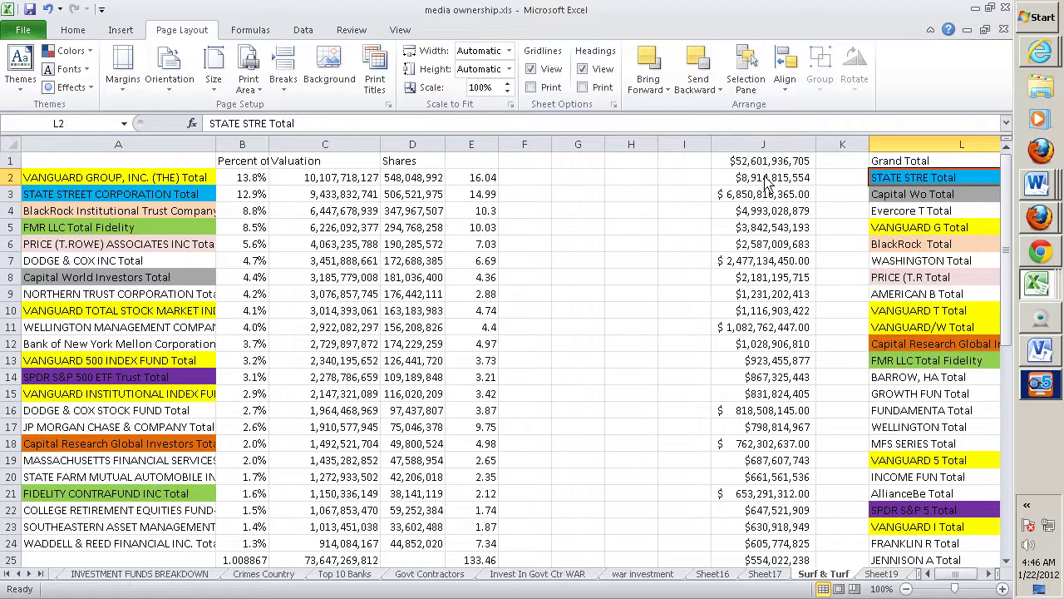
left_click(768, 184)
left_click_drag(787, 378, 792, 358)
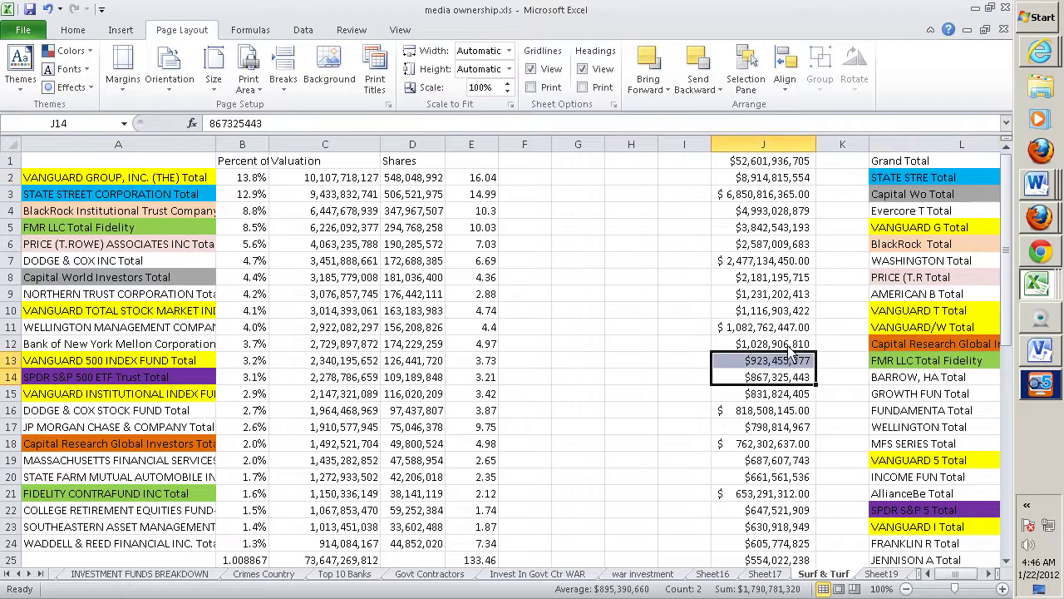
left_click(756, 181)
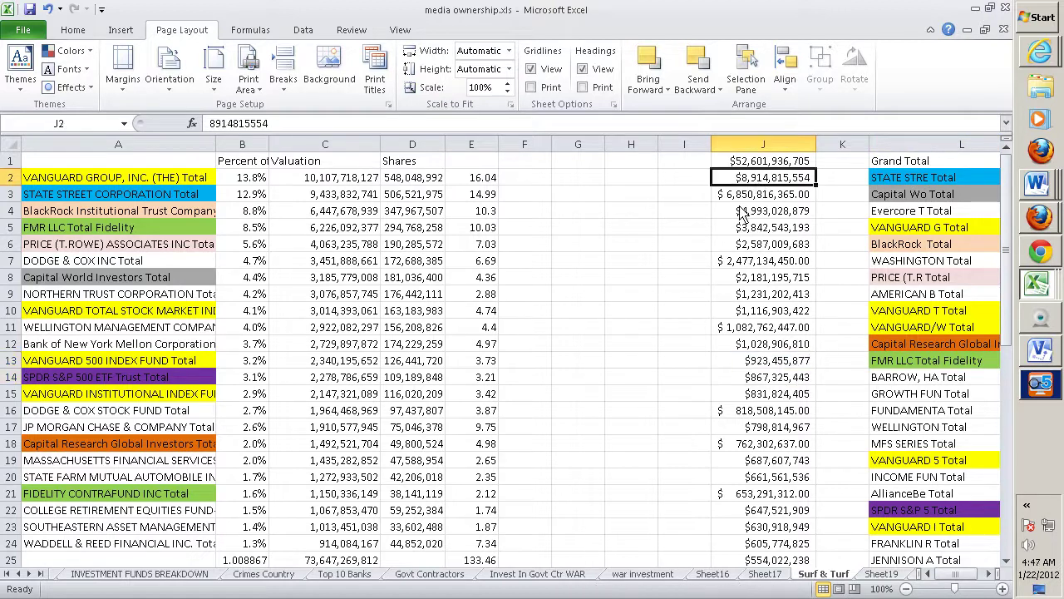
left_click(120, 183)
left_click_drag(158, 328, 133, 303)
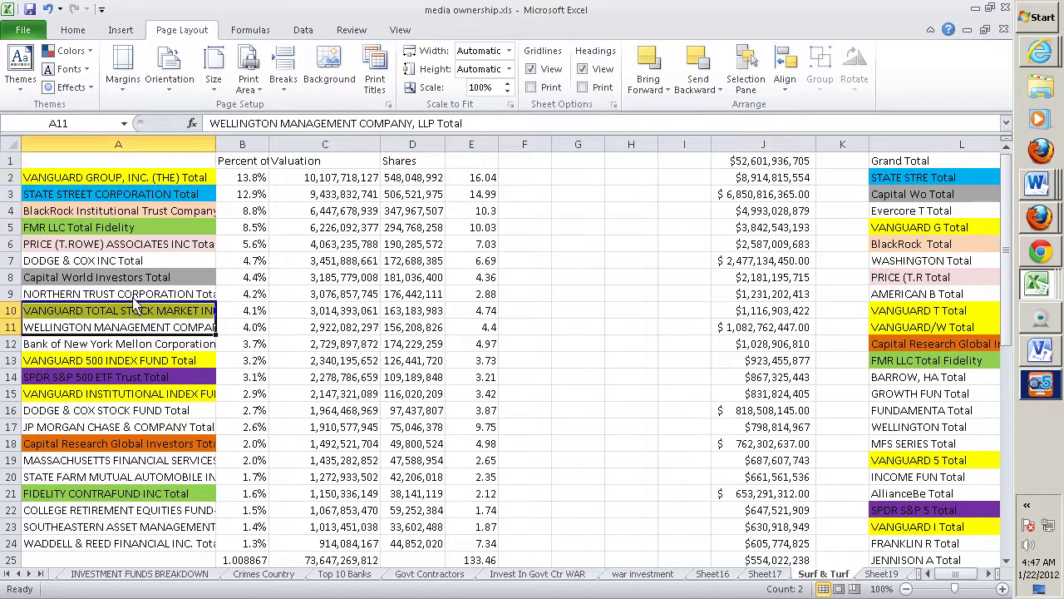
left_click(93, 184)
left_click(110, 213)
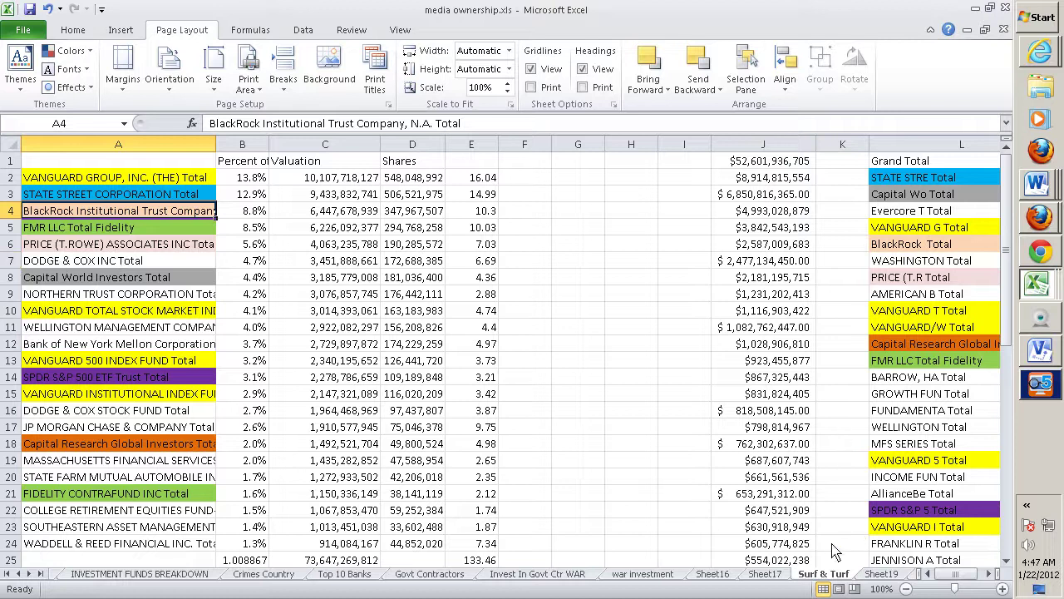
On Sheet19, check the BLKII entries for PNC, MIZUHO, FMR, Franklin Resources and TIAA CREF
left_click(880, 576)
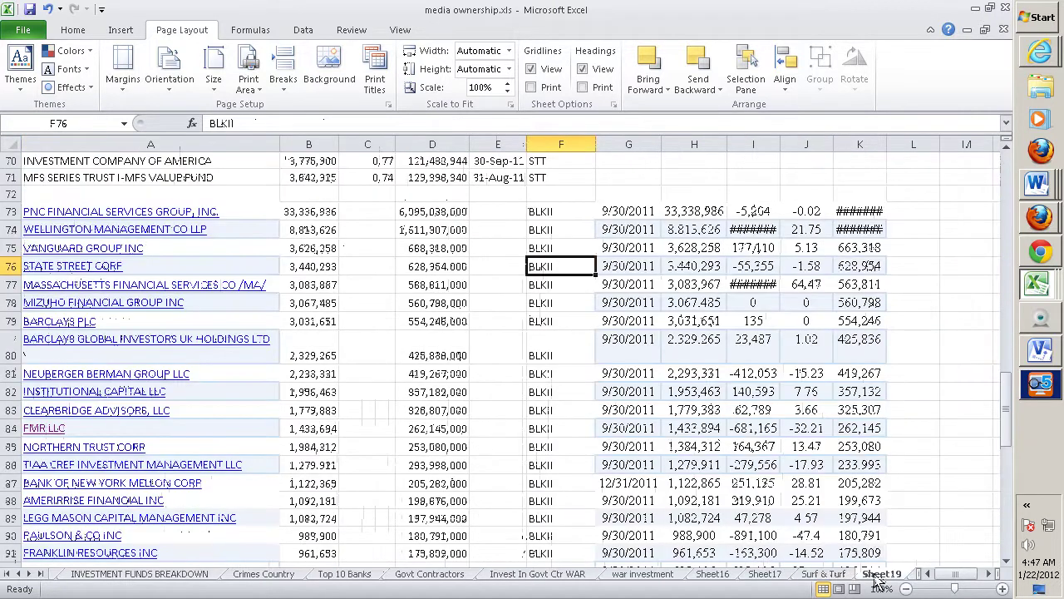
left_click(570, 217)
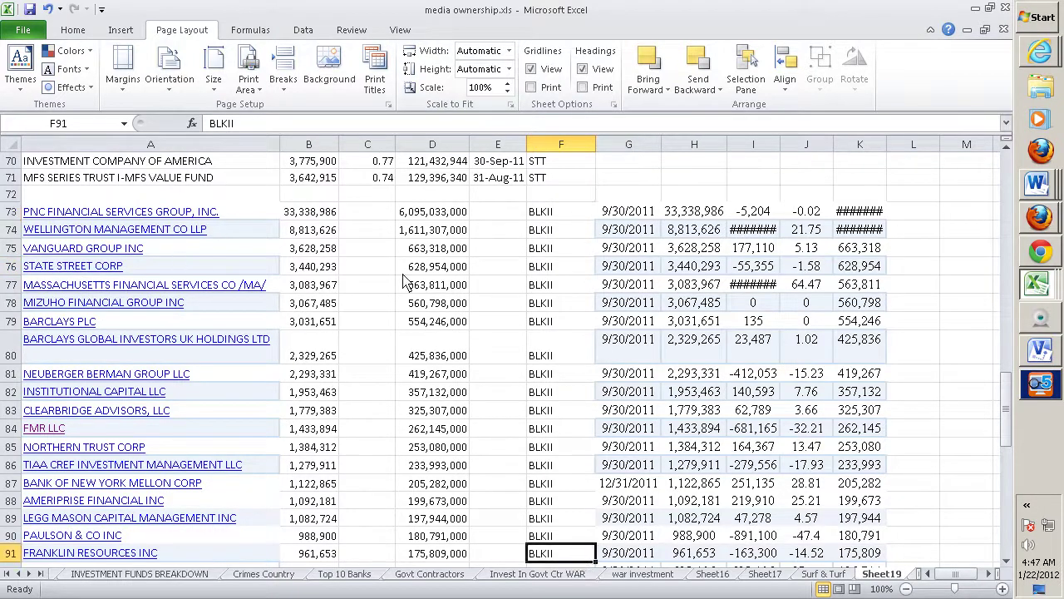
left_click(554, 304)
left_click(568, 433)
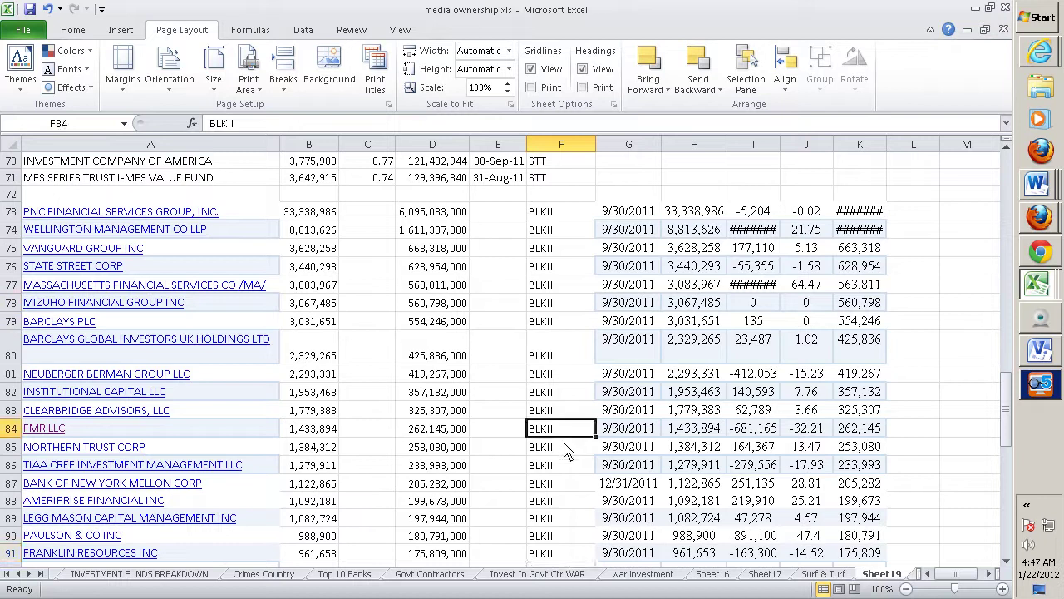
left_click(576, 555)
left_click(562, 467)
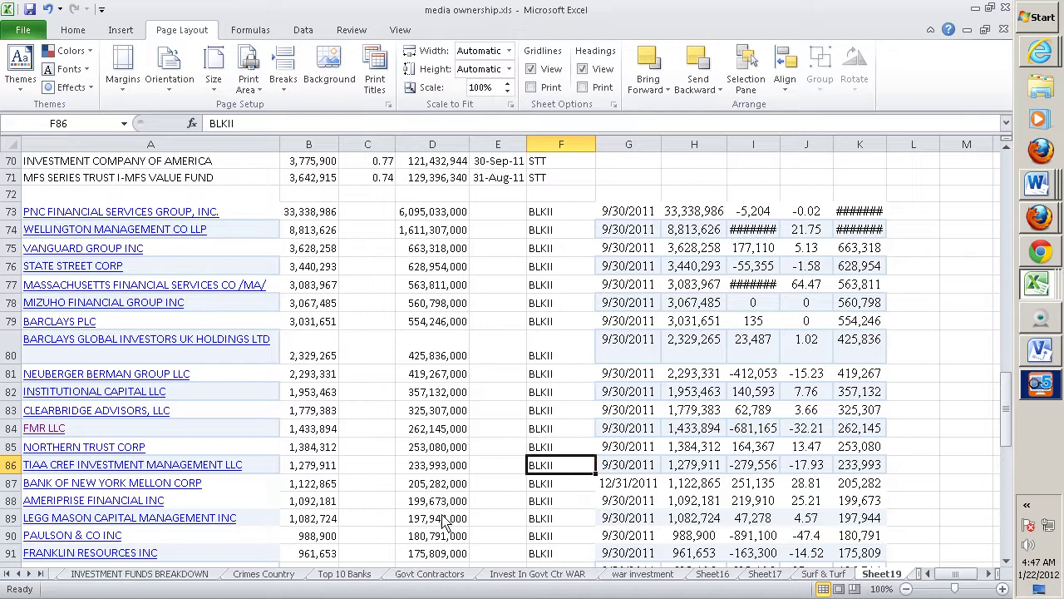
left_click(1039, 356)
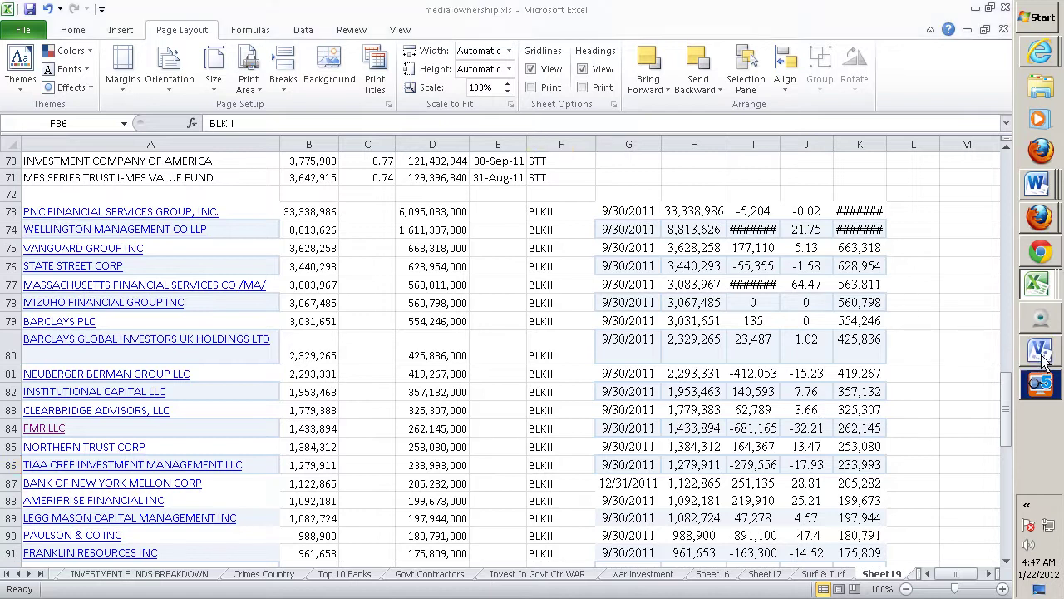
Page past Media Military Complex and Page-4 to Page-3 and select the Corporations box
left_click(287, 575)
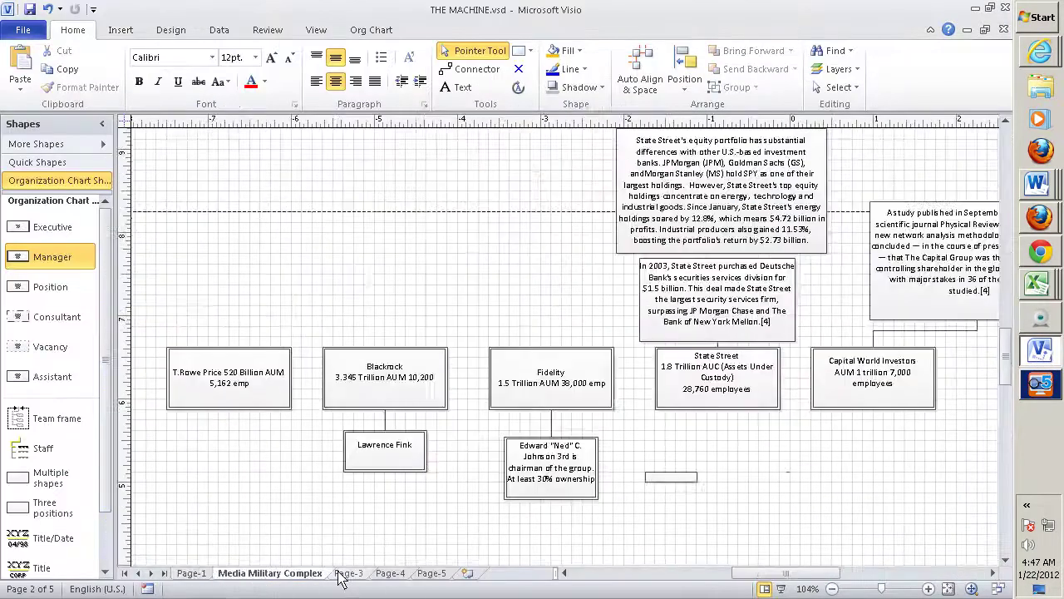
left_click(387, 574)
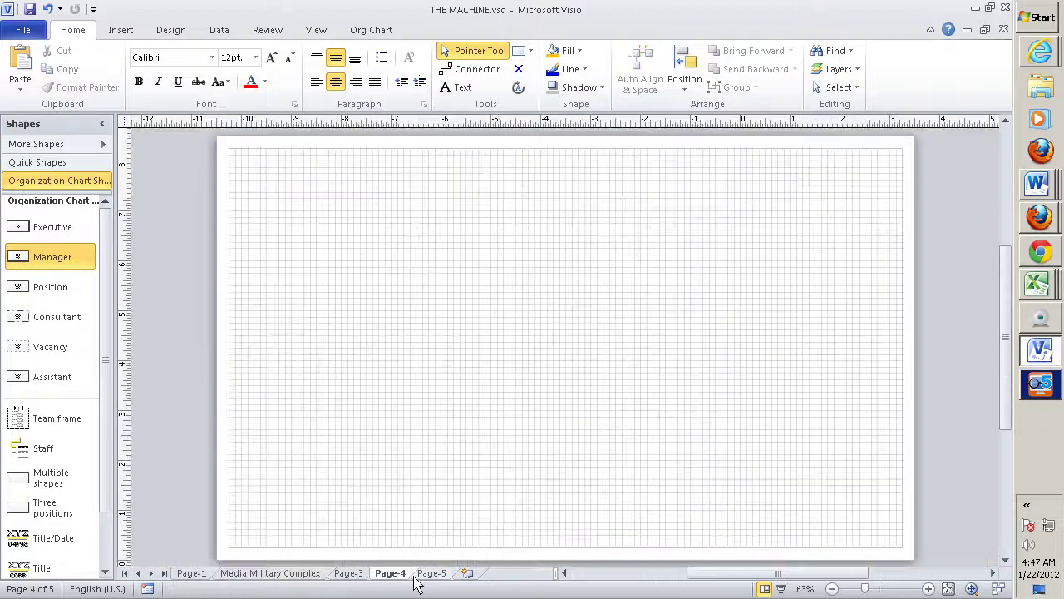
left_click(357, 574)
scroll(635, 349, "up", 1)
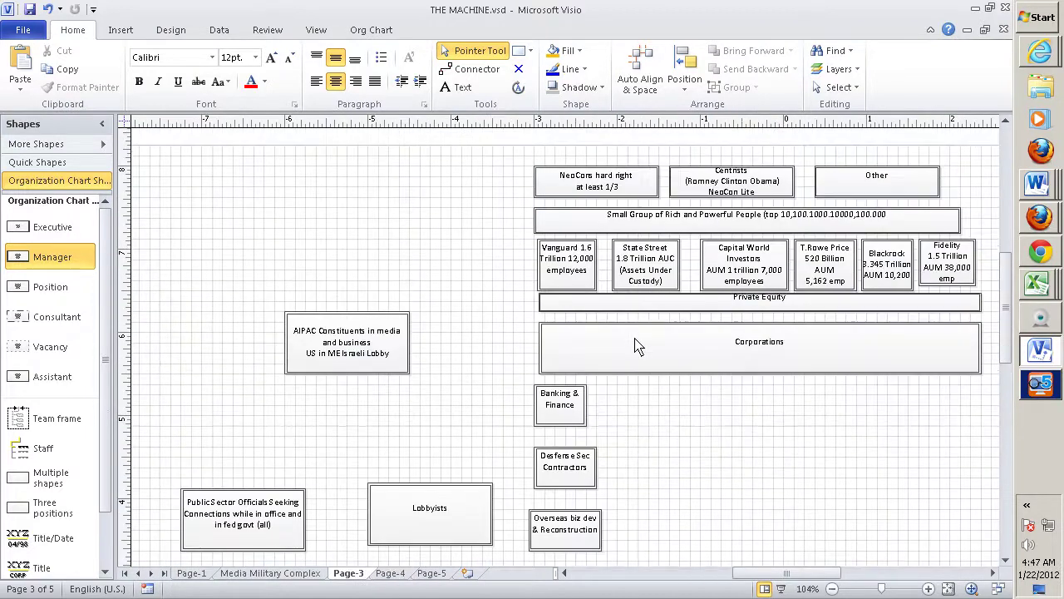
left_click(768, 365)
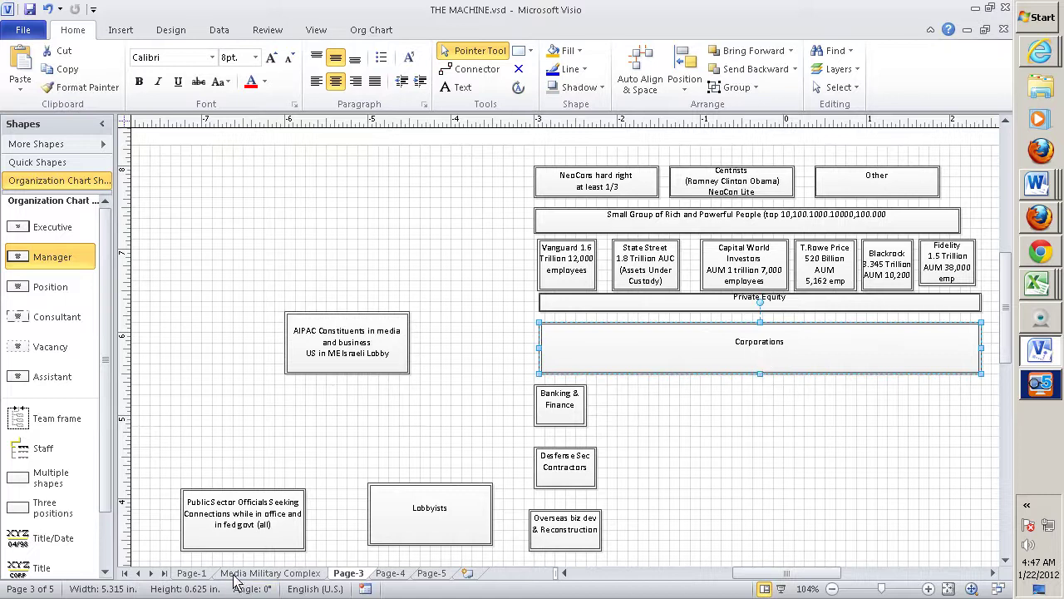
Inspect the Public Sector Officials, Lobbyists, Ideological (Evang, R, D) and AIPAC Constituents boxes
left_click(264, 513)
scroll(325, 466, "down", 1)
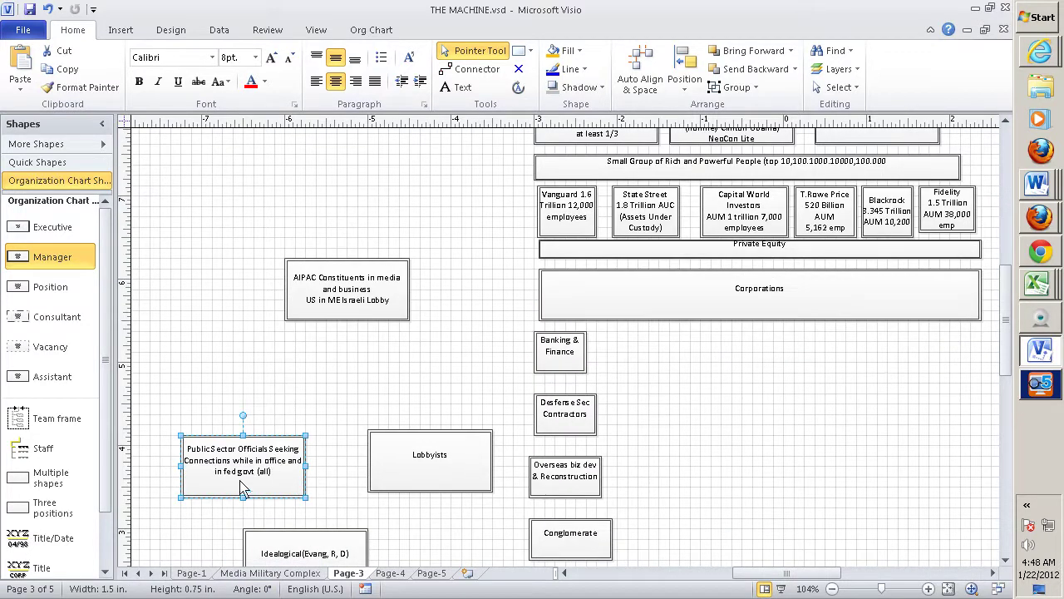
left_click(449, 462)
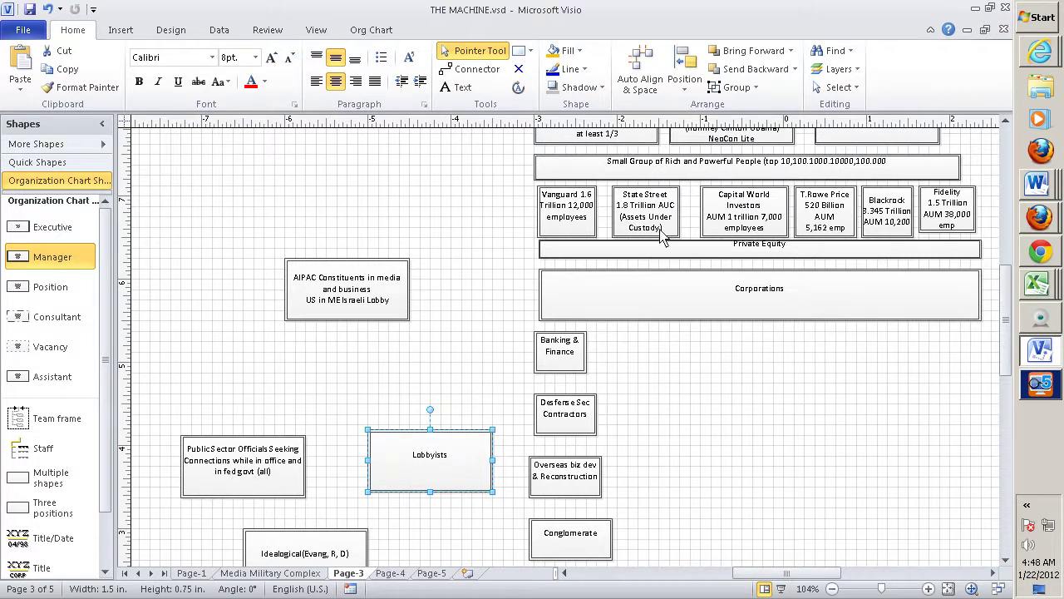
scroll(633, 497, "down", 3)
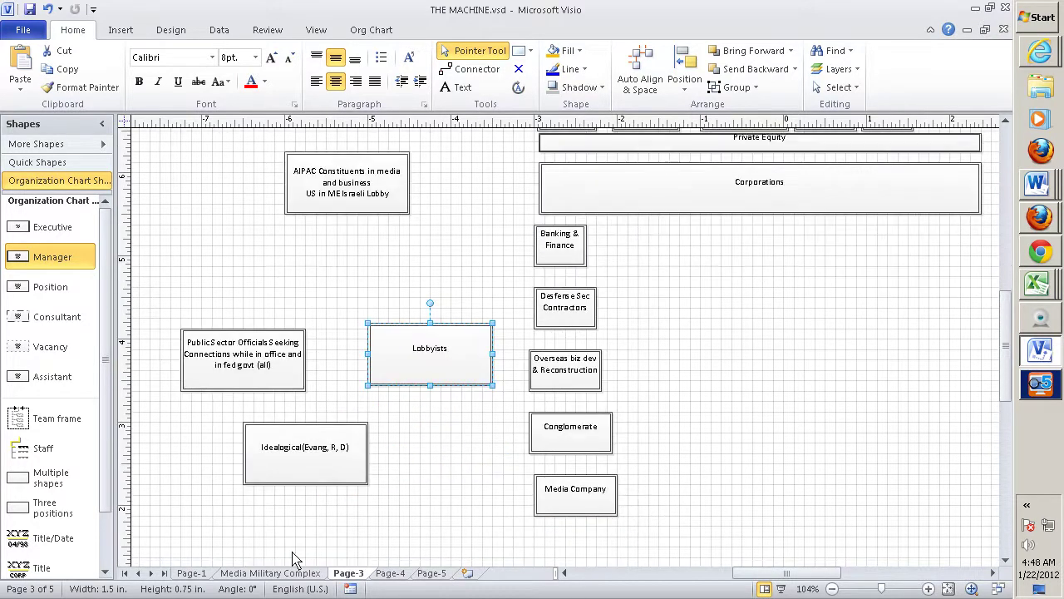
left_click(320, 470)
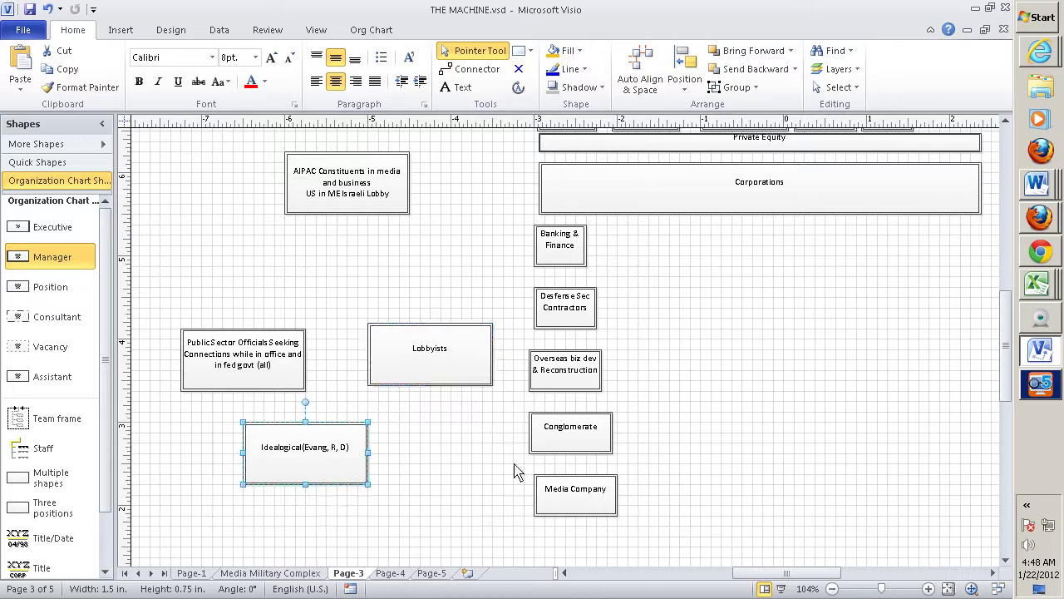
scroll(582, 453, "up", 3)
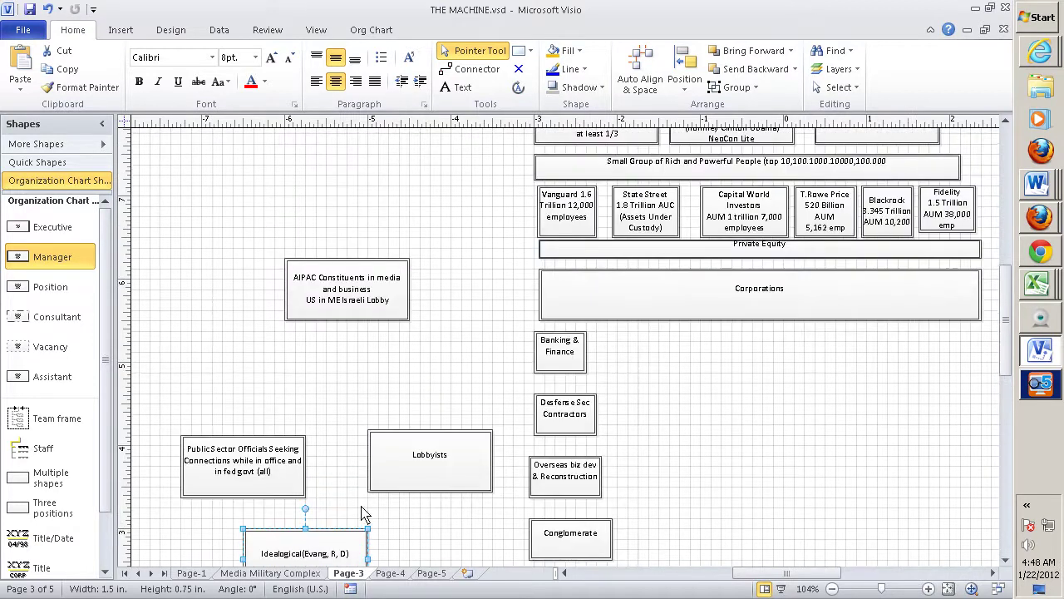
left_click(362, 289)
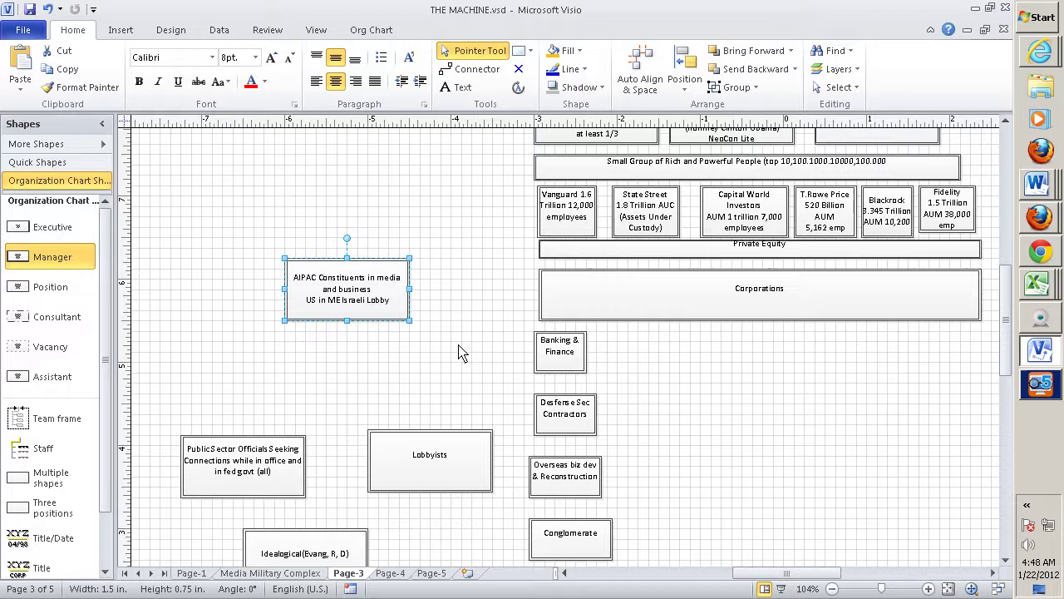
left_click(428, 309)
left_click(371, 306)
left_click(724, 302)
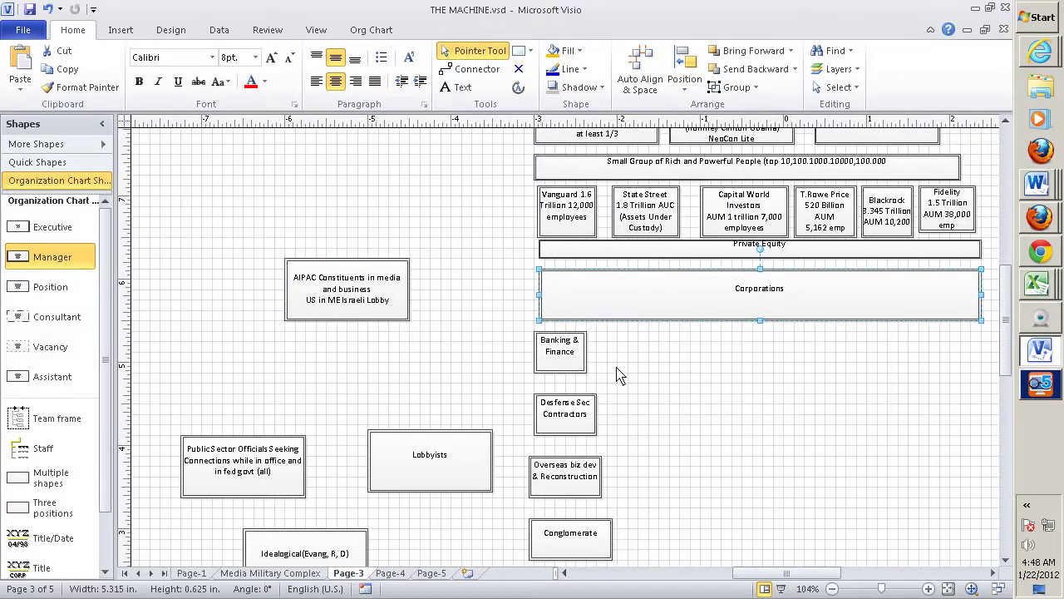
left_click(581, 383)
left_click(580, 365)
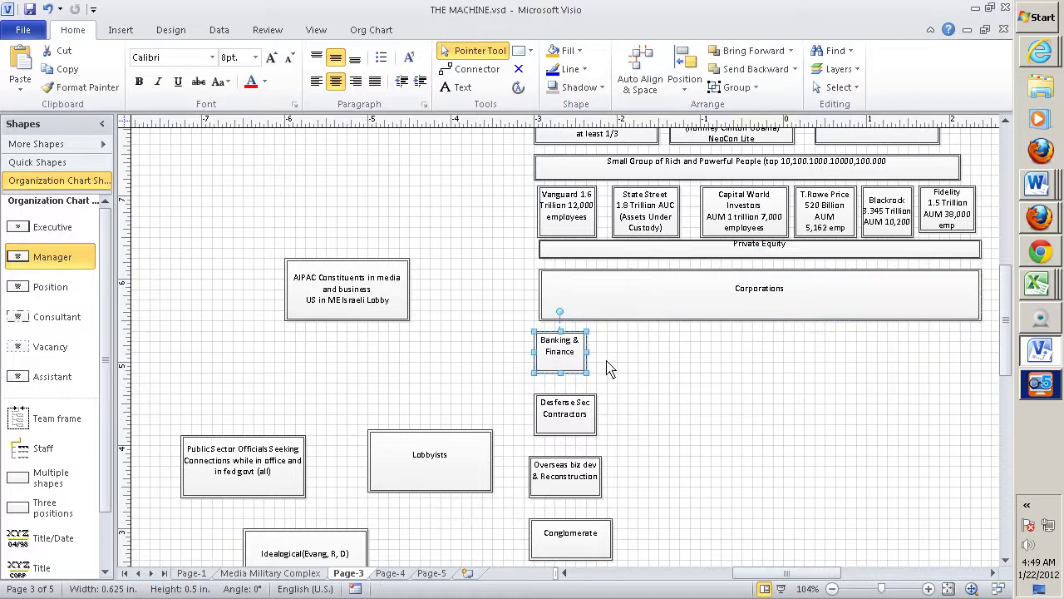
scroll(610, 366, "down", 1)
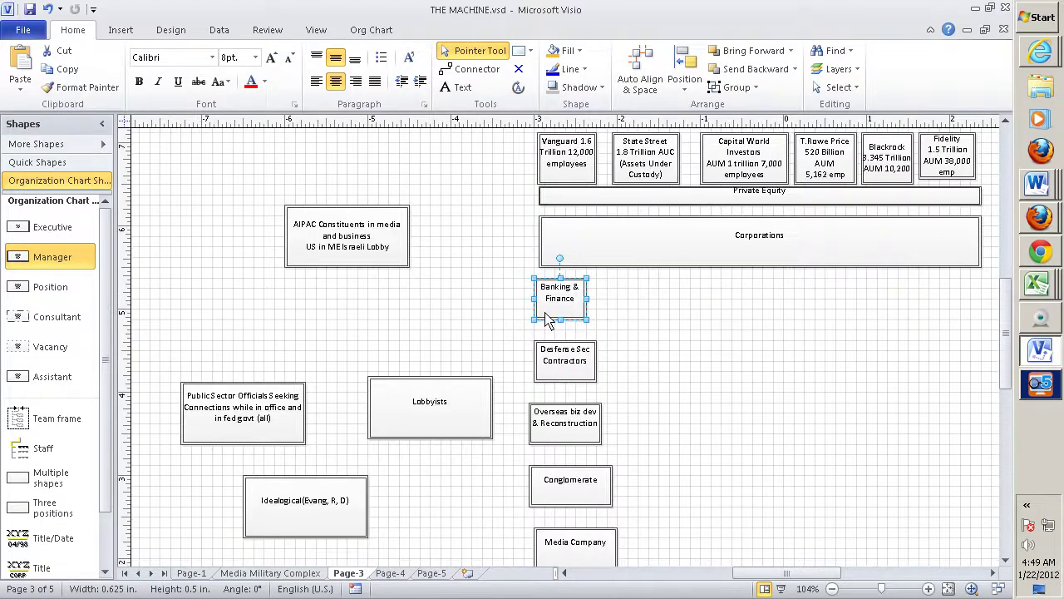
left_click(269, 431)
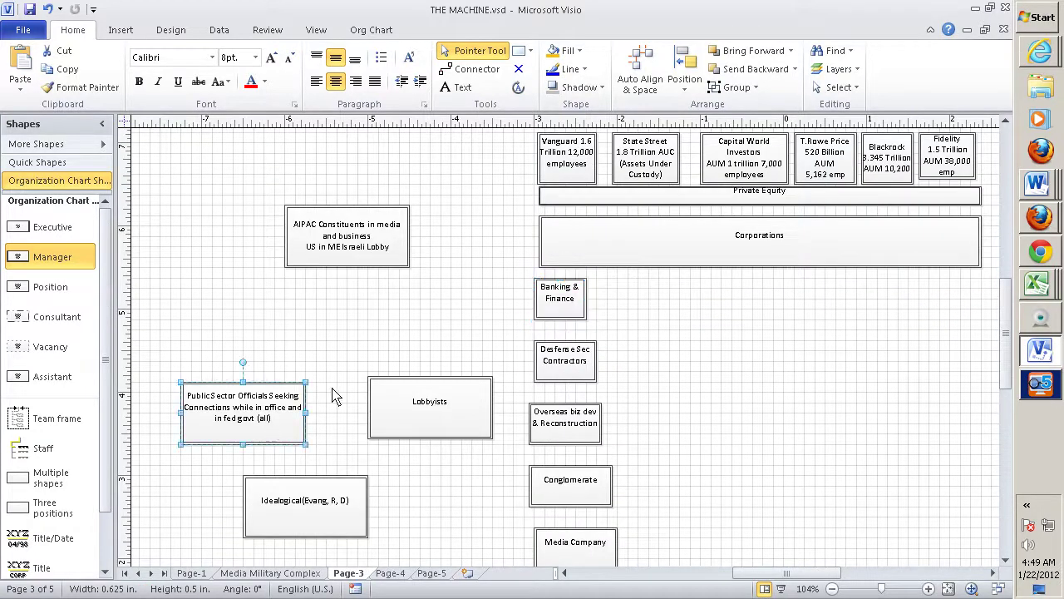
left_click(569, 295)
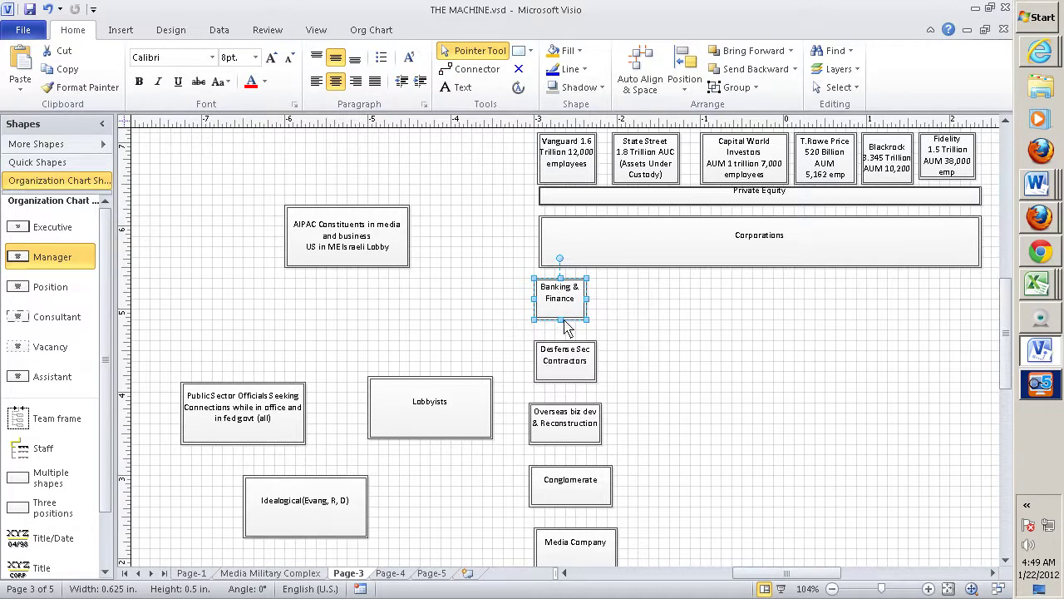
left_click(580, 356)
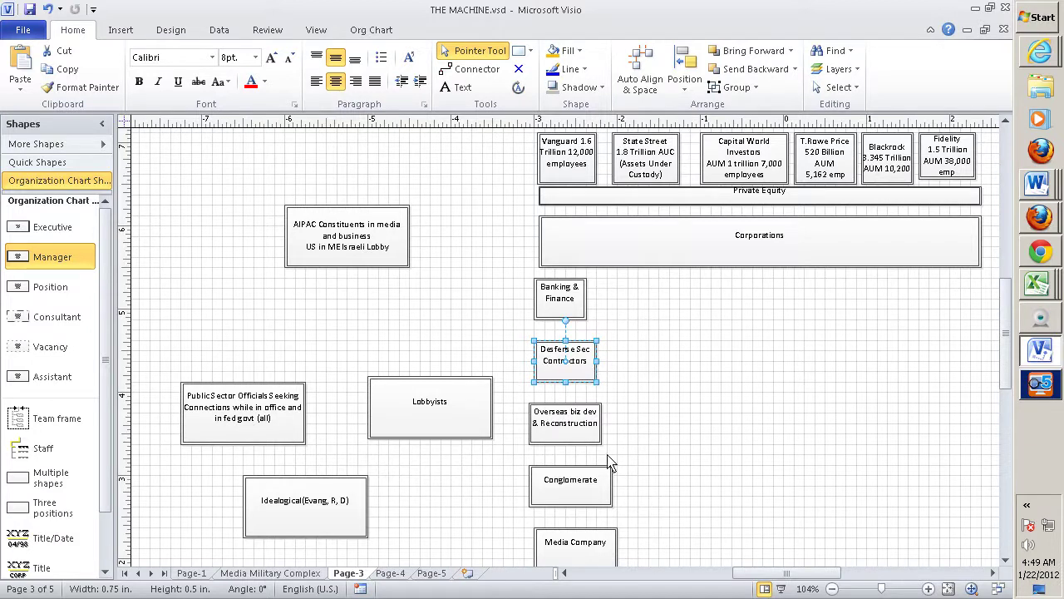
left_click(577, 541)
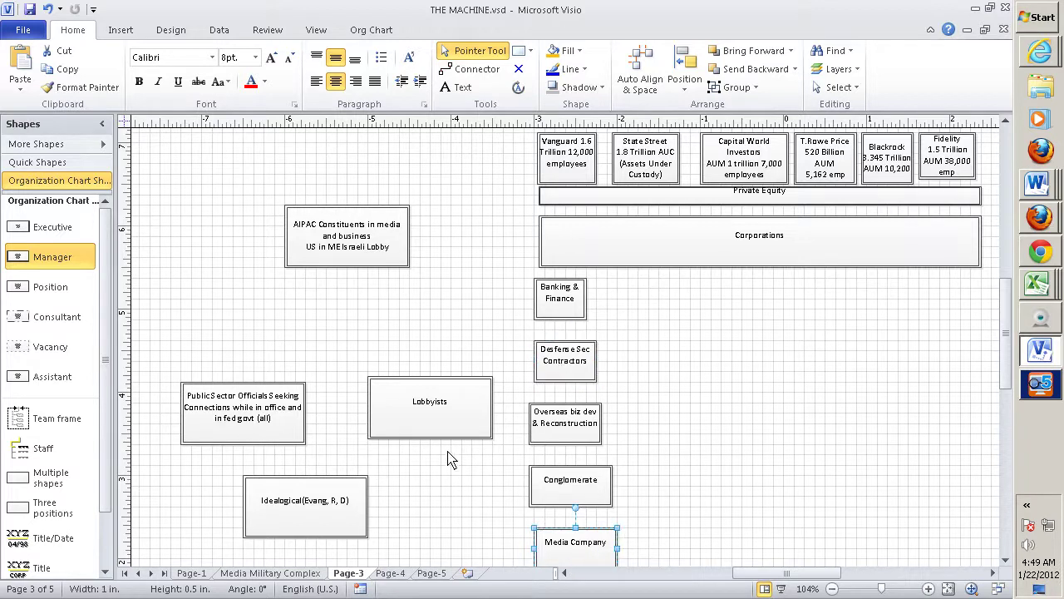
double_click(575, 542)
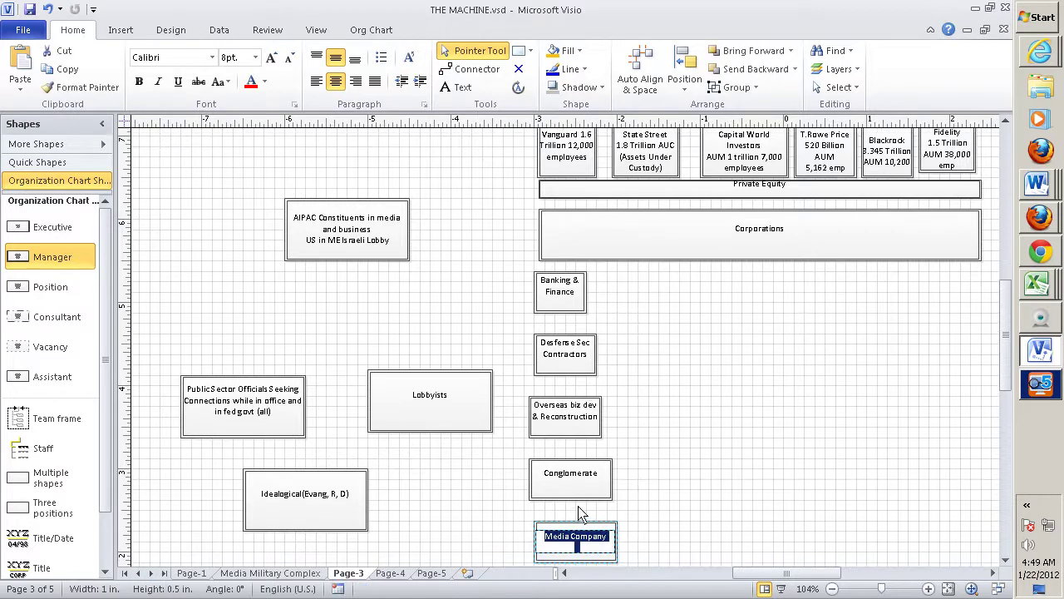
left_click(589, 356)
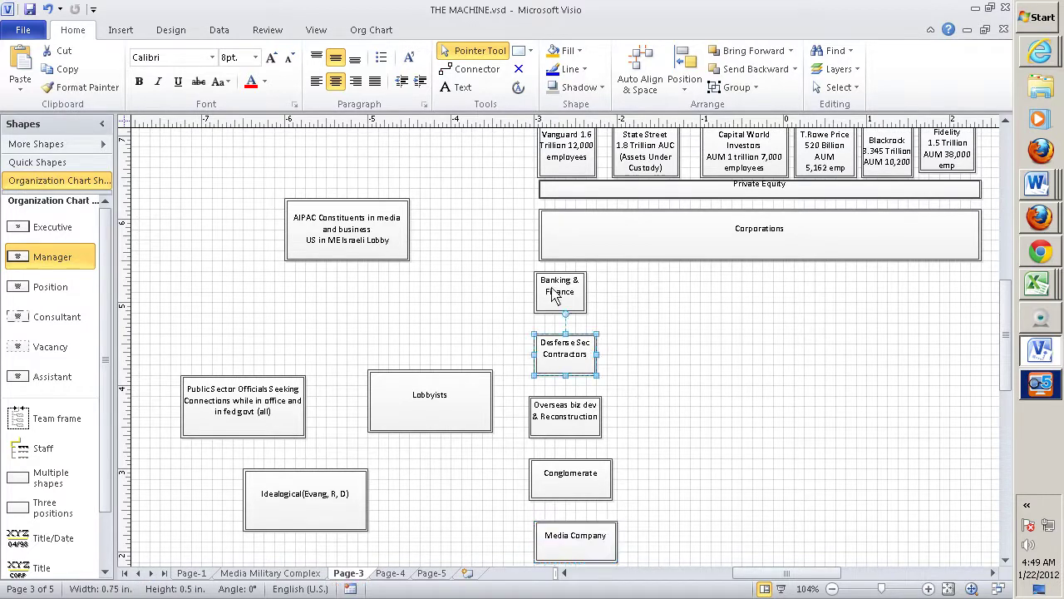
scroll(630, 445, "down", 1)
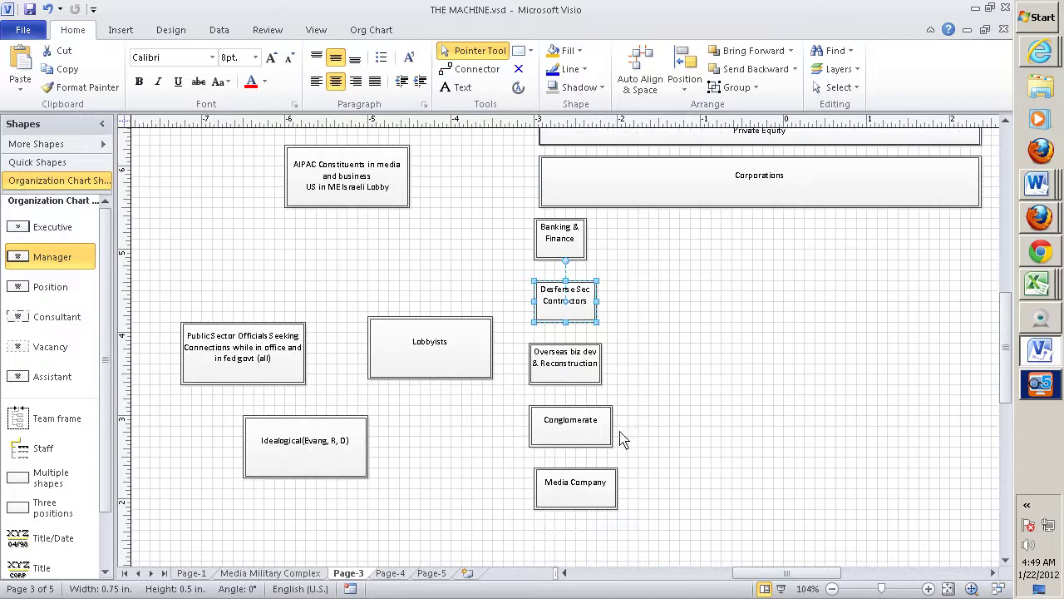
left_click(547, 356)
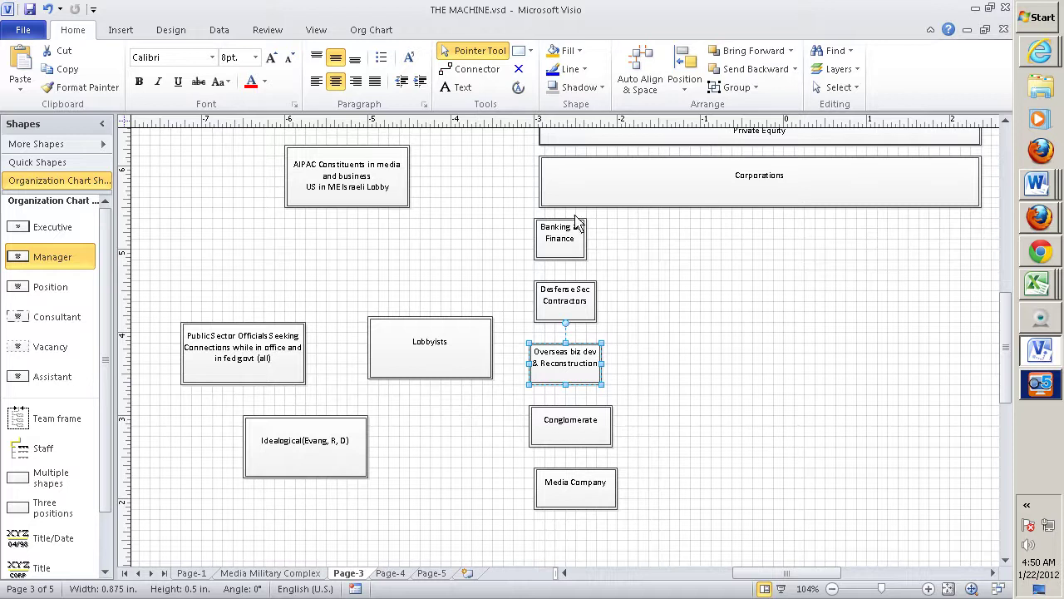
left_click(602, 431)
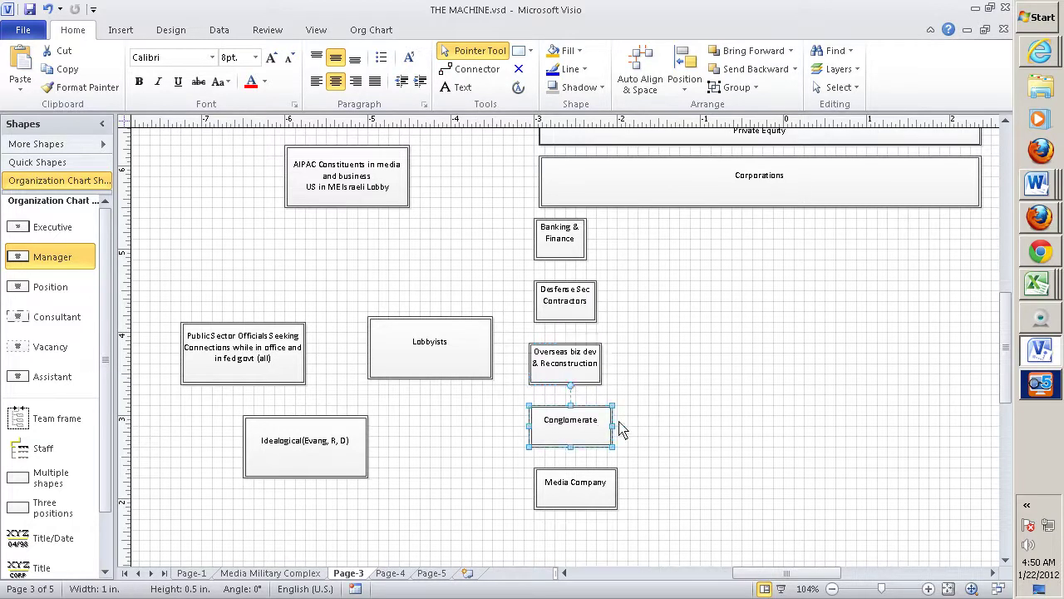
left_click(595, 493)
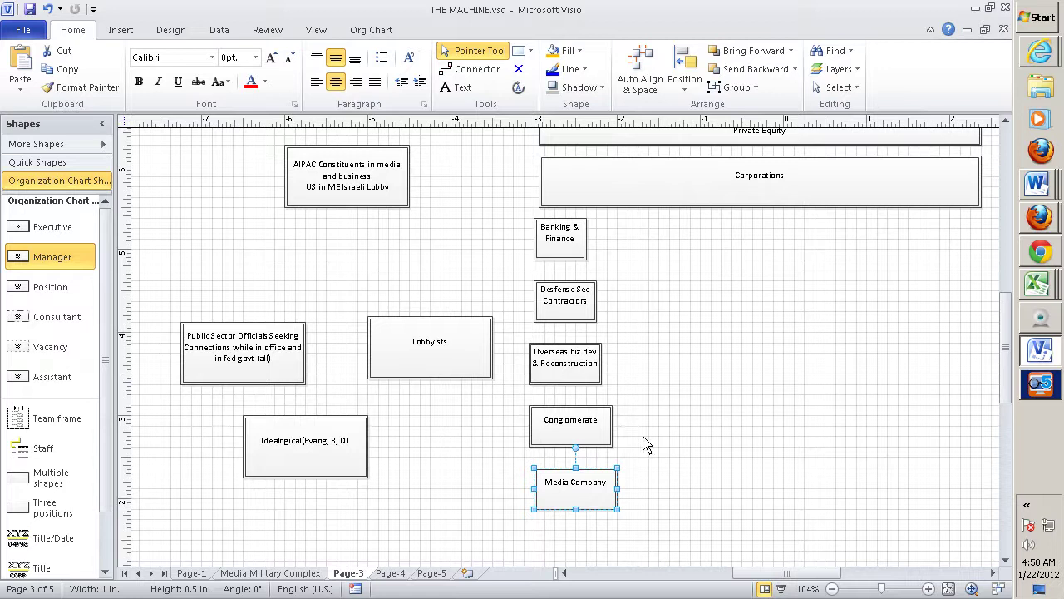
Nudge the T.Rowe Price box up slightly and move Overseas biz dev down-left
scroll(647, 444, "up", 1)
scroll(647, 445, "down", 1)
scroll(655, 434, "up", 3)
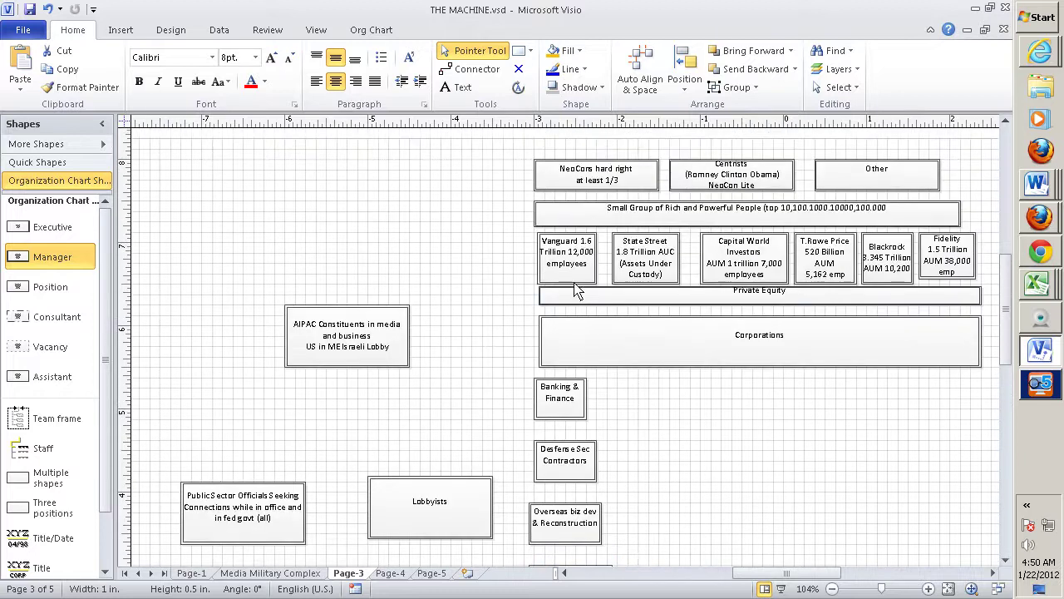
left_click(740, 270)
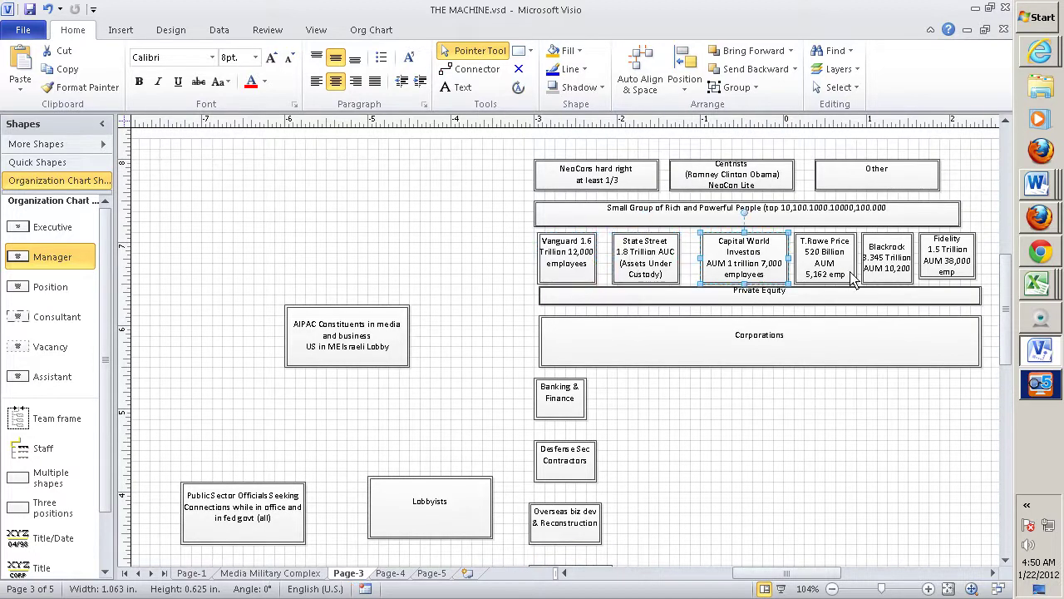
left_click_drag(852, 280, 852, 275)
left_click(958, 261)
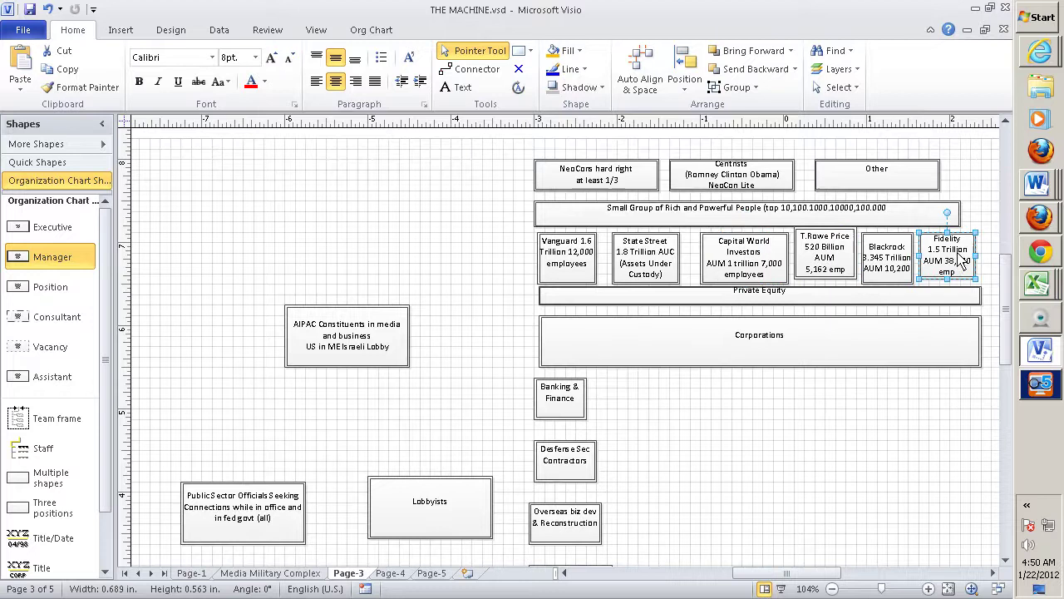
left_click(587, 401)
left_click(587, 462)
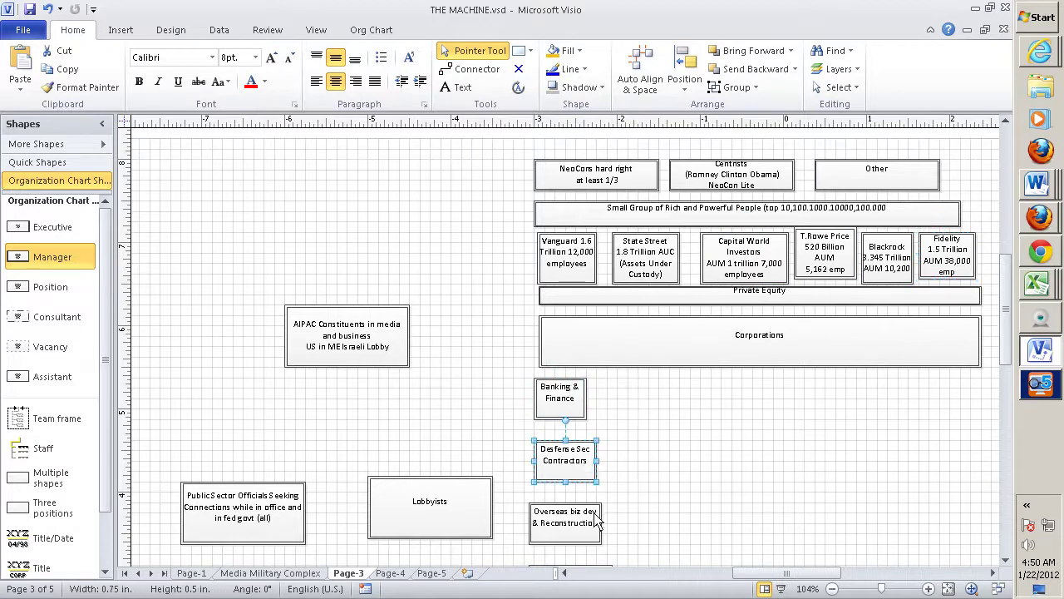
left_click_drag(596, 520, 590, 529)
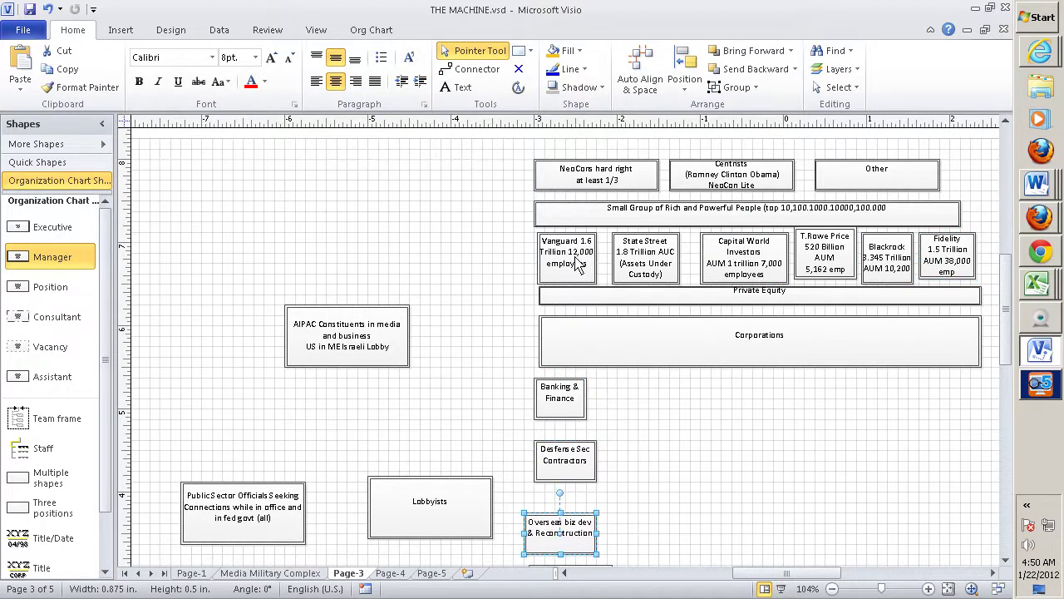
Review the Vanguard, State Street, Capital World, T.Rowe Price, Blackrock and Fidelity firm boxes
left_click(806, 240)
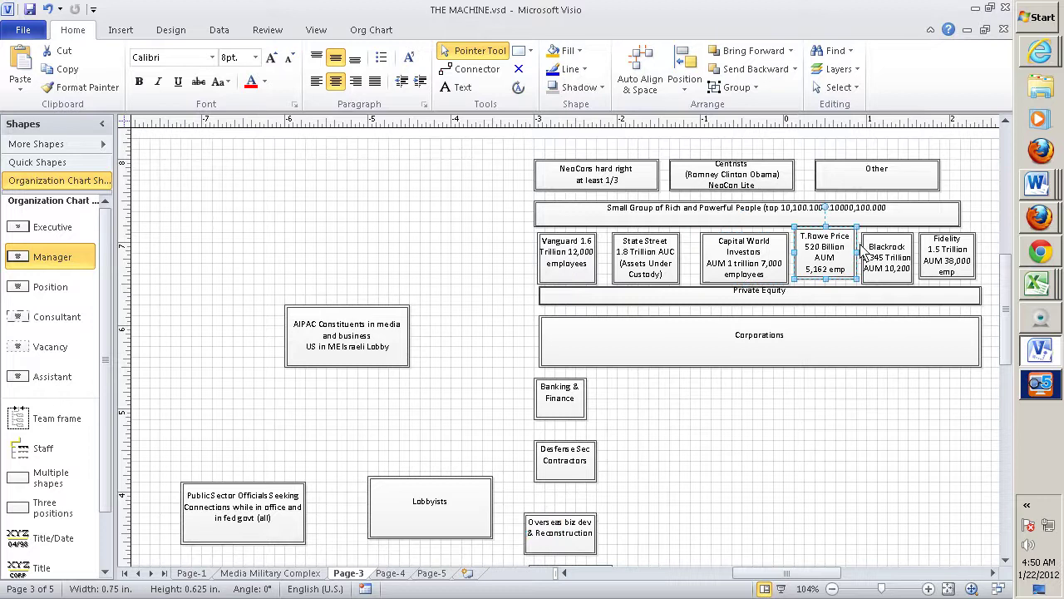
left_click(883, 256)
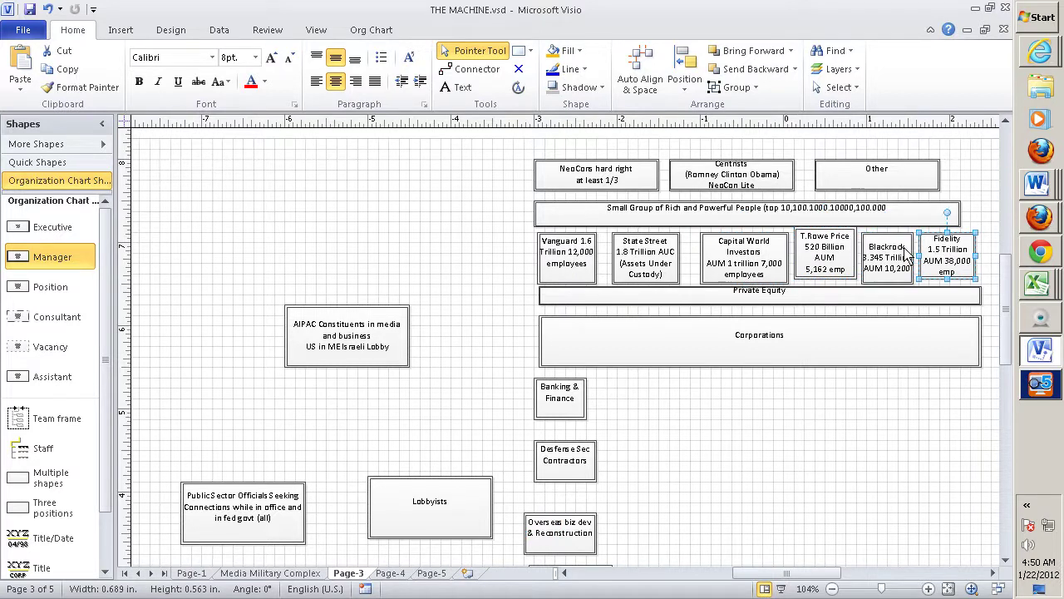
left_click(844, 258)
left_click(760, 260)
left_click(667, 263)
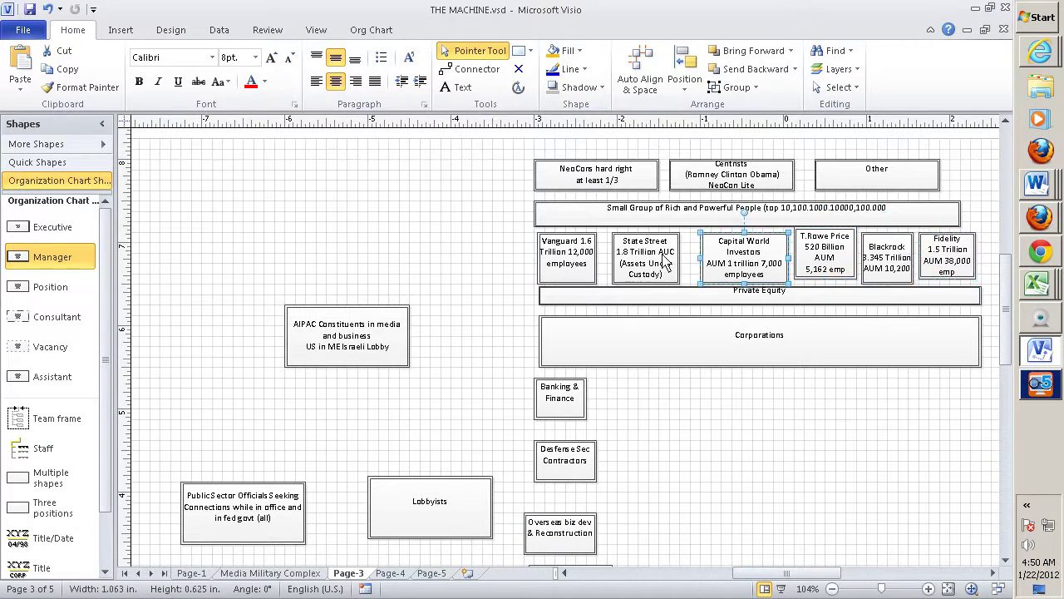
left_click(562, 262)
left_click(560, 398)
left_click(565, 462)
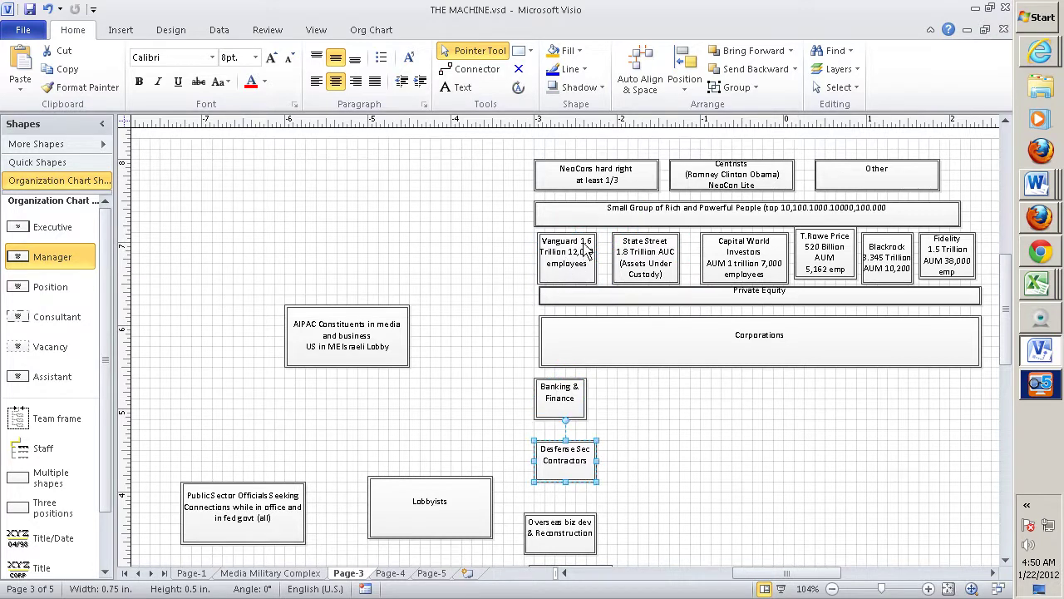
left_click(662, 267)
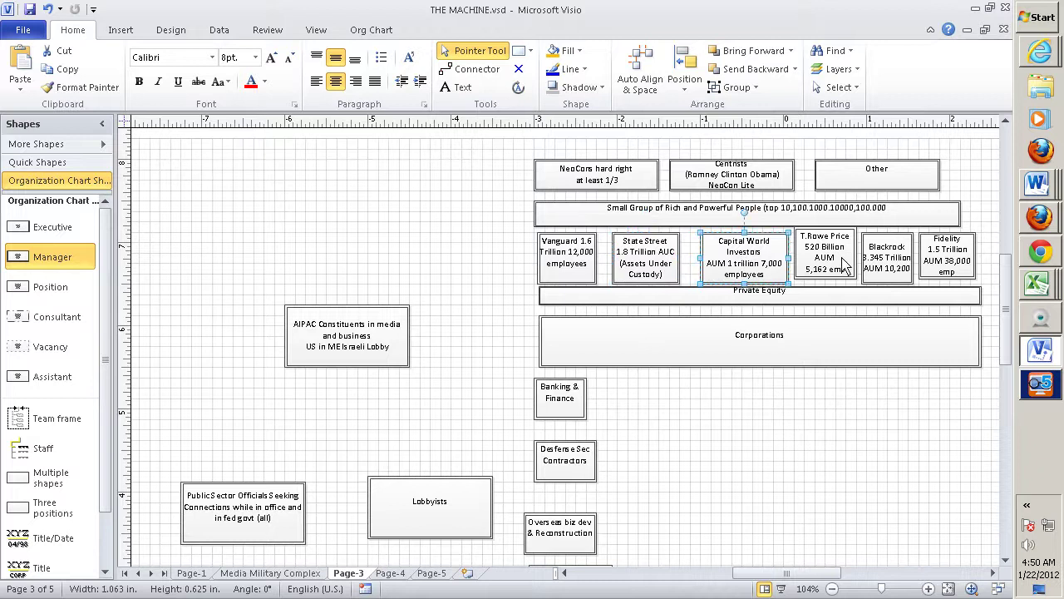
left_click(896, 261)
left_click(943, 263)
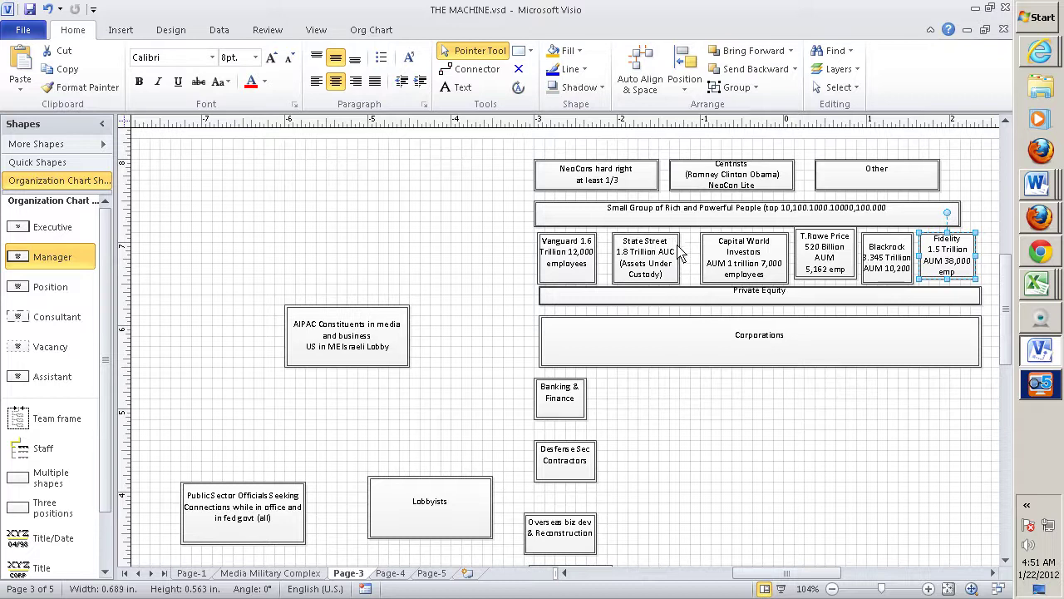
Check the Small Group of Rich and Powerful People bar, clear the selection, and switch to Excel
left_click(741, 218)
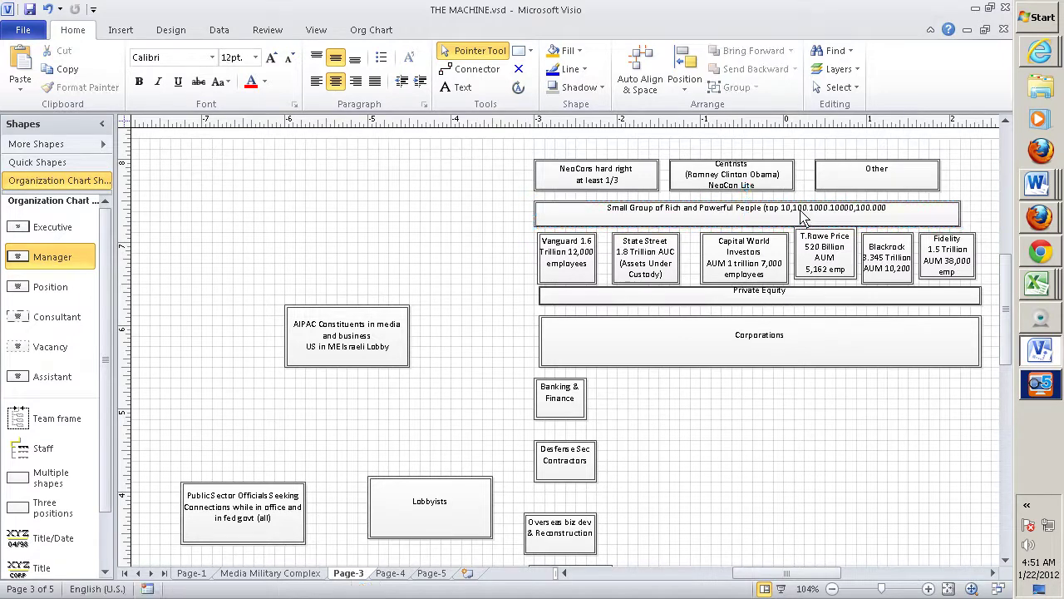
key("Escape")
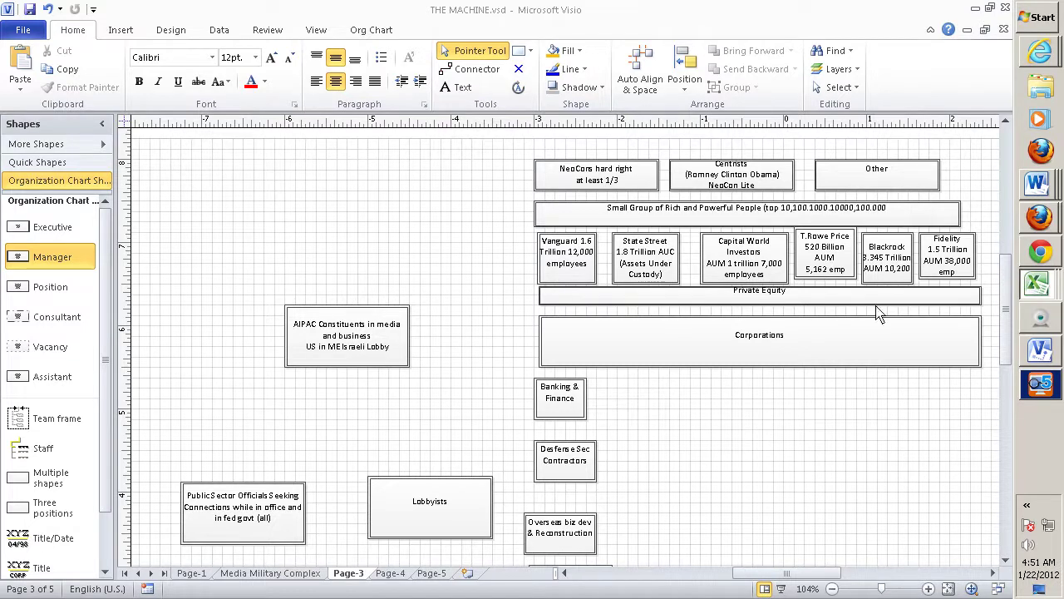
key("alt+Tab")
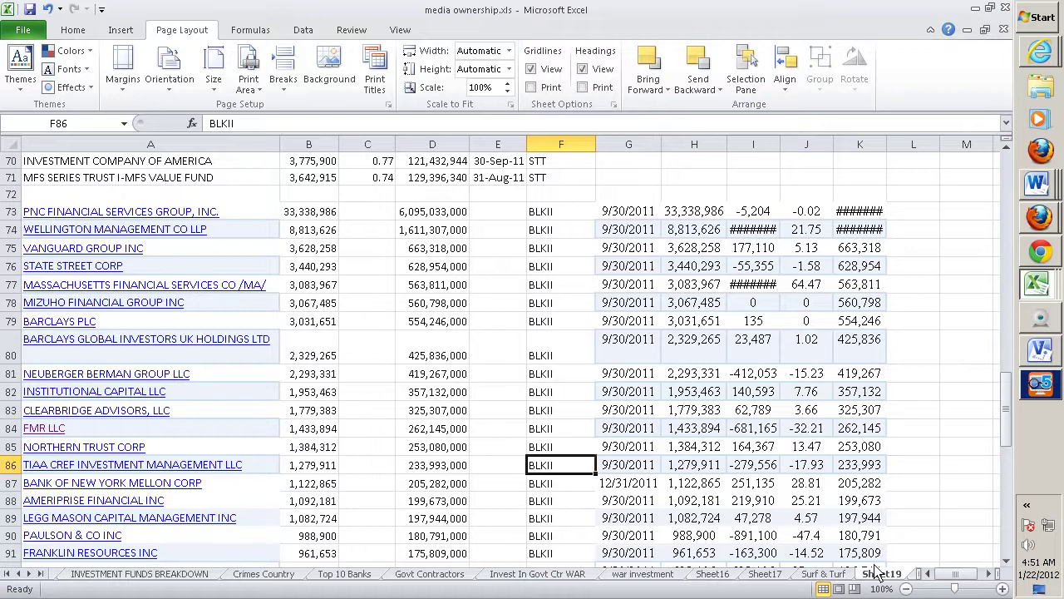
Cycle through open windows to bring up 12s1199.xls with its debt market volumes table
key("alt+Tab")
key("alt+Tab")
key("alt+Tab")
key("alt+Tab")
key("alt+Tab")
key("alt+Tab")
key("alt+Tab")
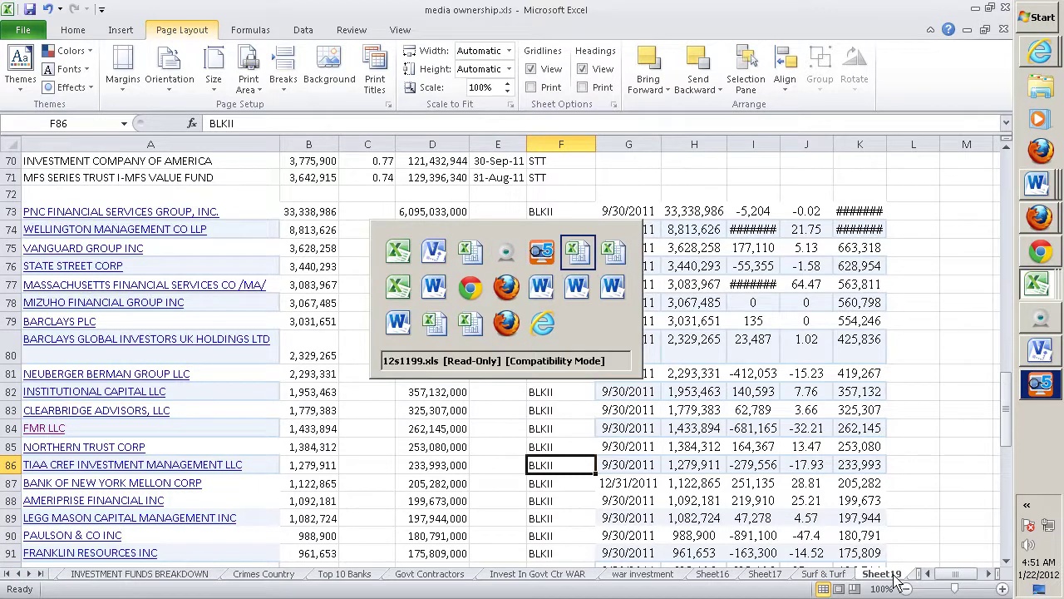
key("alt+Tab")
key("alt+Tab")
key("alt+Tab")
key("alt+Tab")
key("alt+Tab")
key("alt+Tab")
key("alt+Tab")
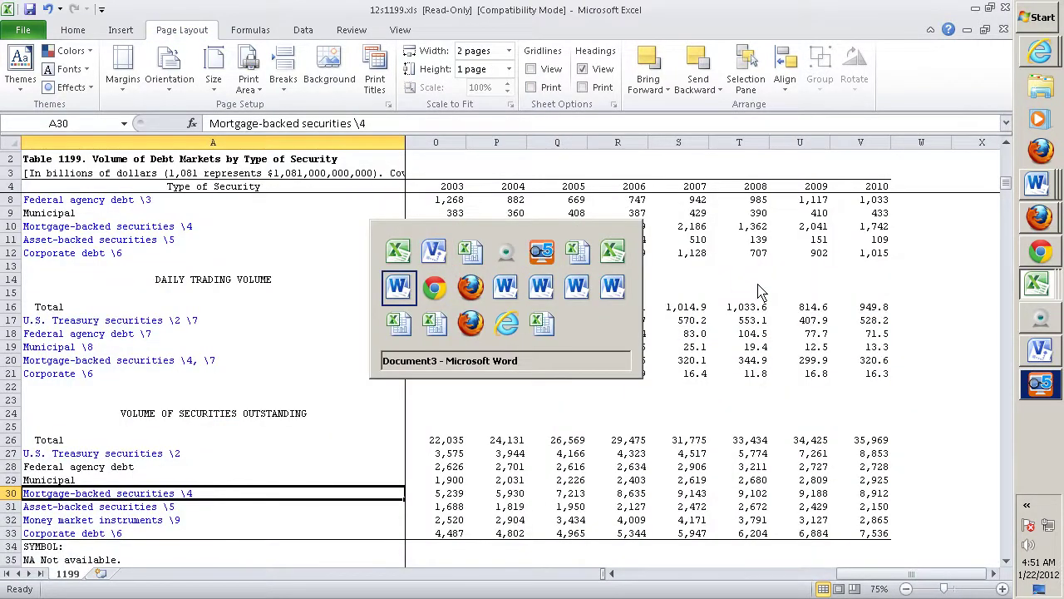
key("alt+Tab")
key("alt+Tab")
key("alt+Tab")
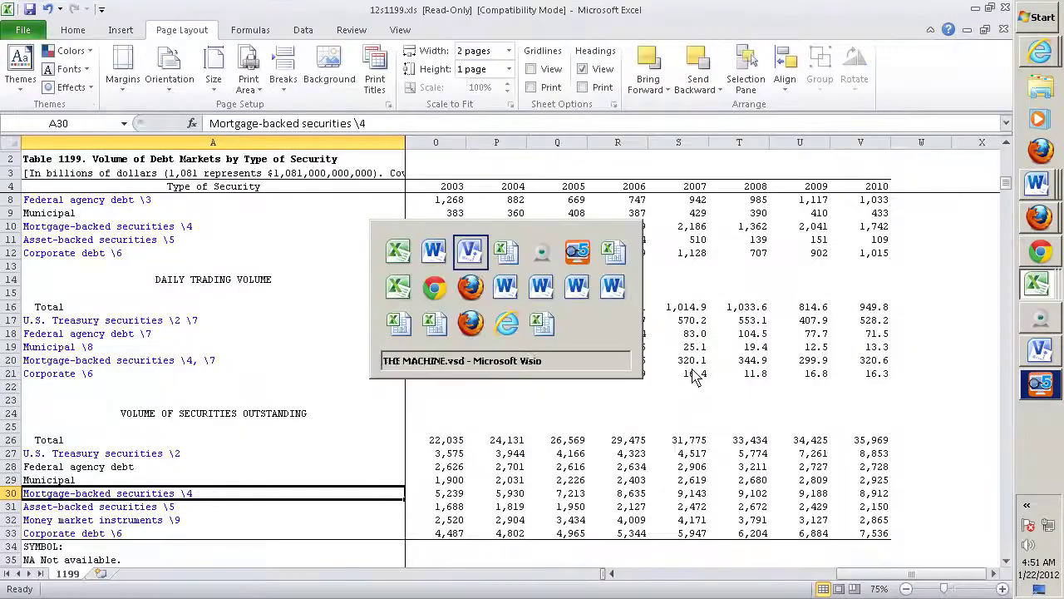
key("alt+Tab")
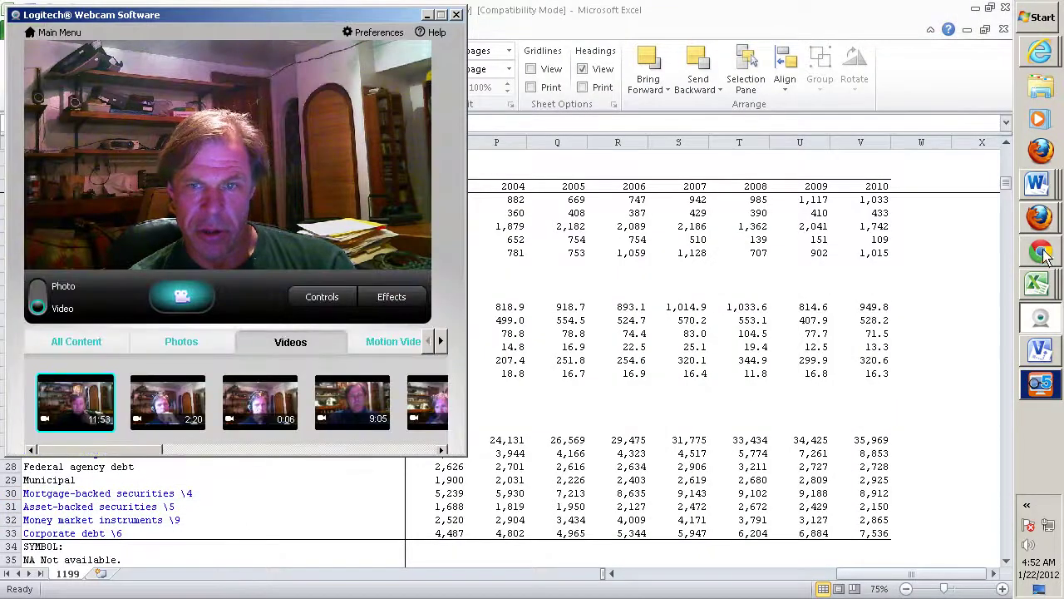
Scroll Chrome's Forbes 400 list down to the rank-91 entries, then return to companylist.csv
left_click(1042, 254)
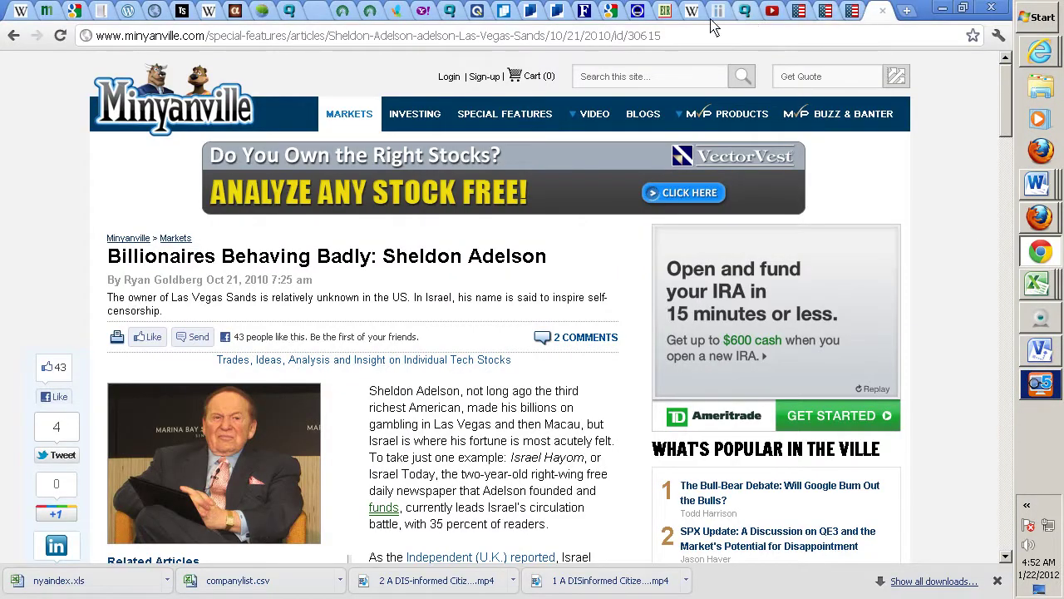
left_click(586, 15)
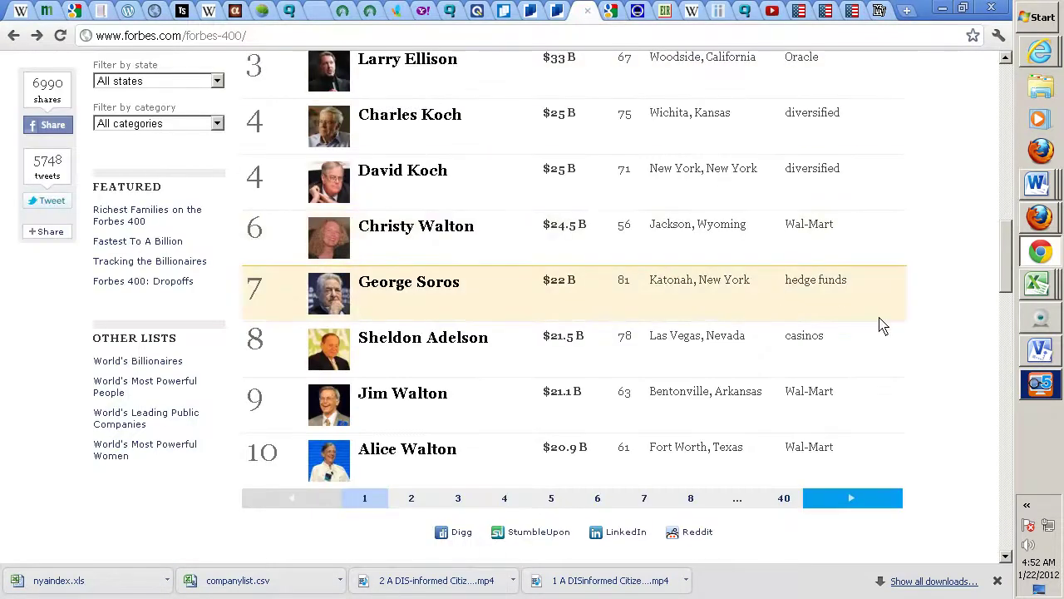
scroll(882, 326, "up", 6)
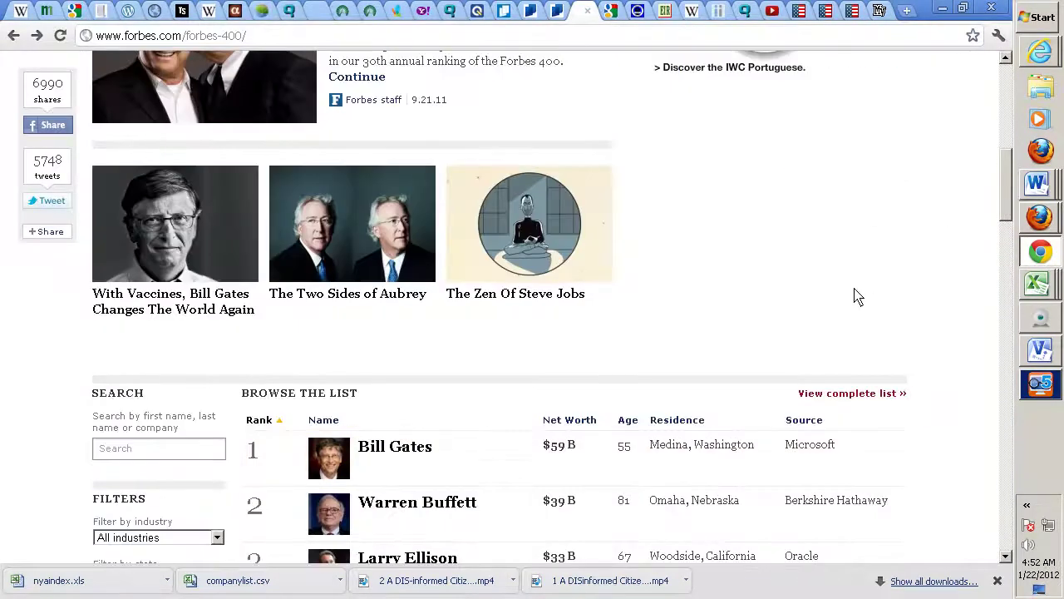
scroll(857, 298, "down", 1)
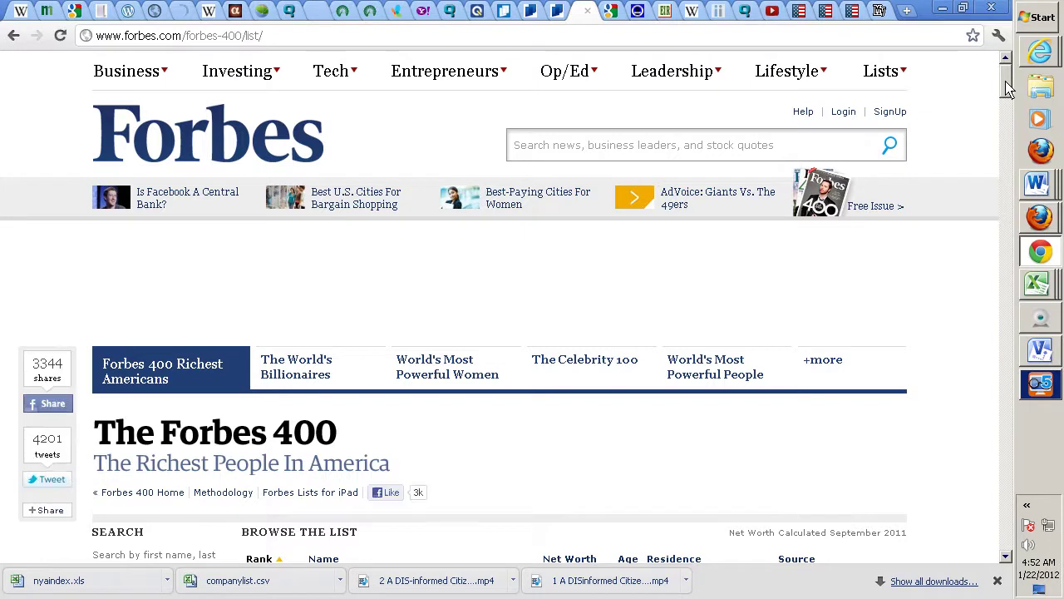
left_click_drag(1009, 94, 1004, 441)
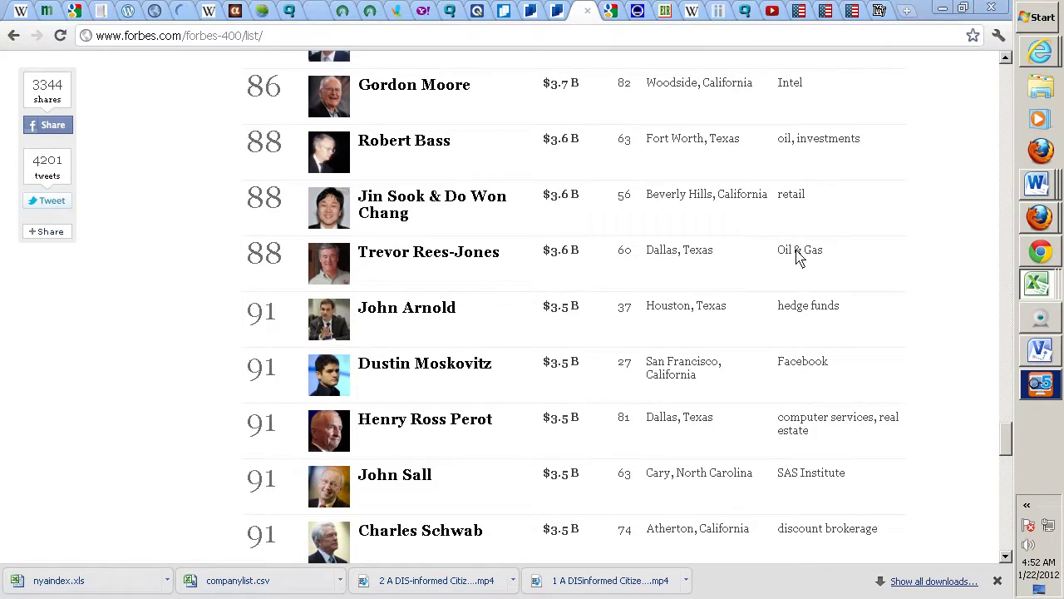
key("alt+Tab")
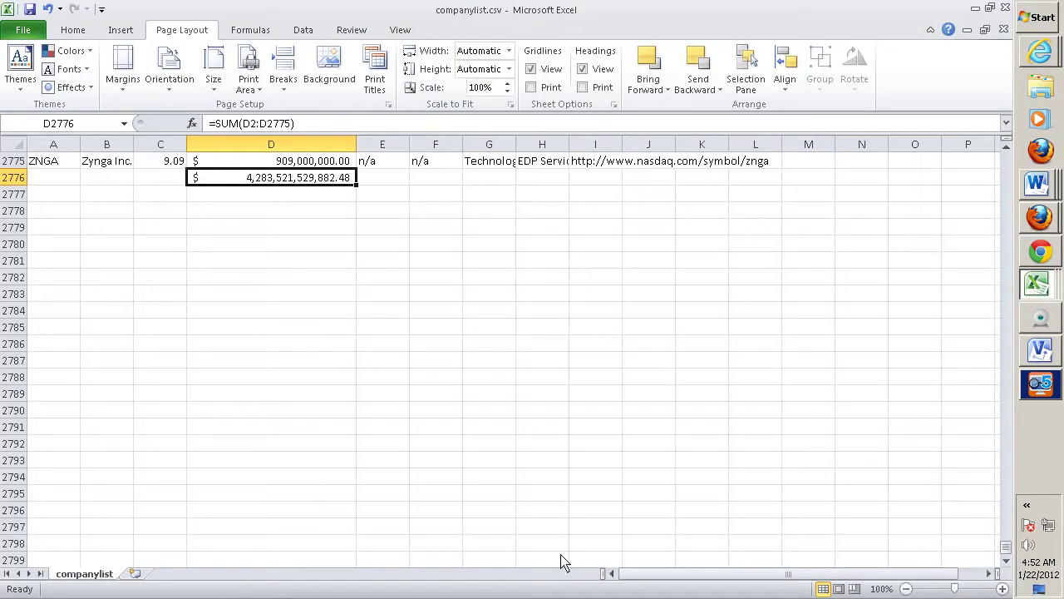
In Book1's Sheet2, review the Forbes names in G10–G14 and the diversified entry in F4
left_click(1031, 293)
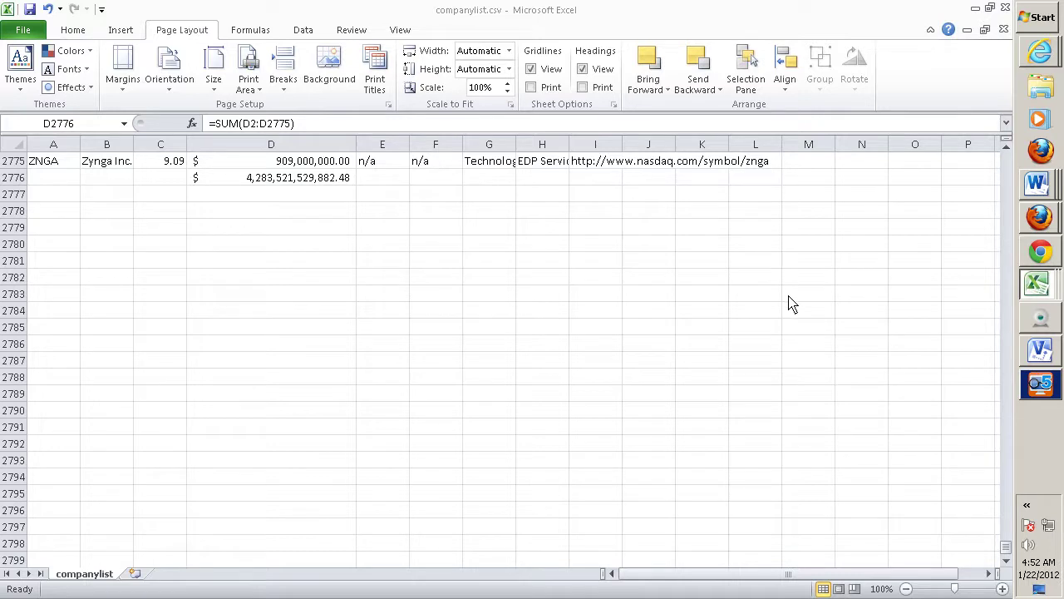
left_click(133, 582)
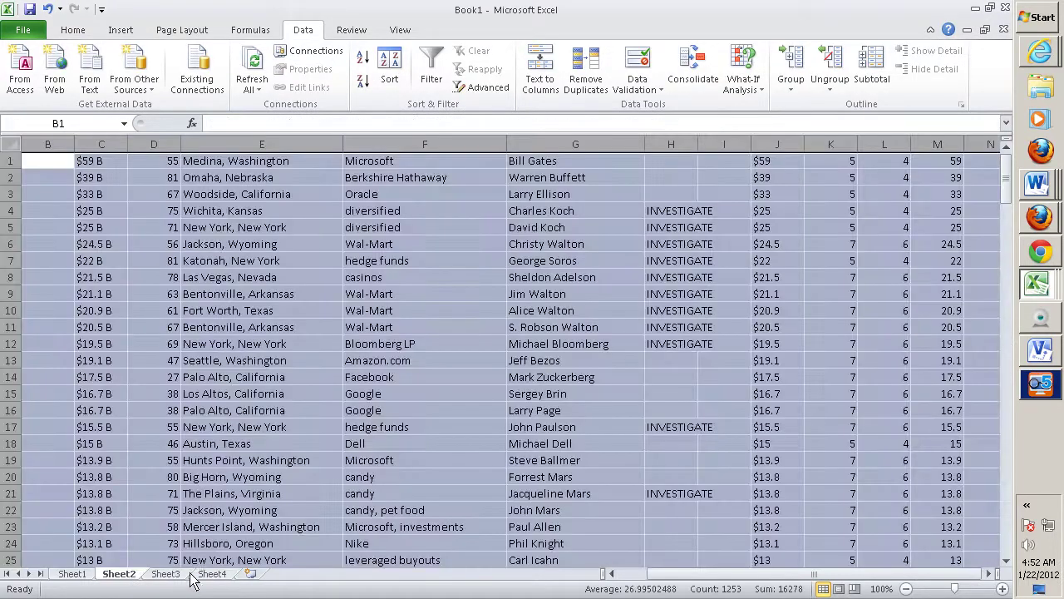
left_click_drag(606, 379, 582, 343)
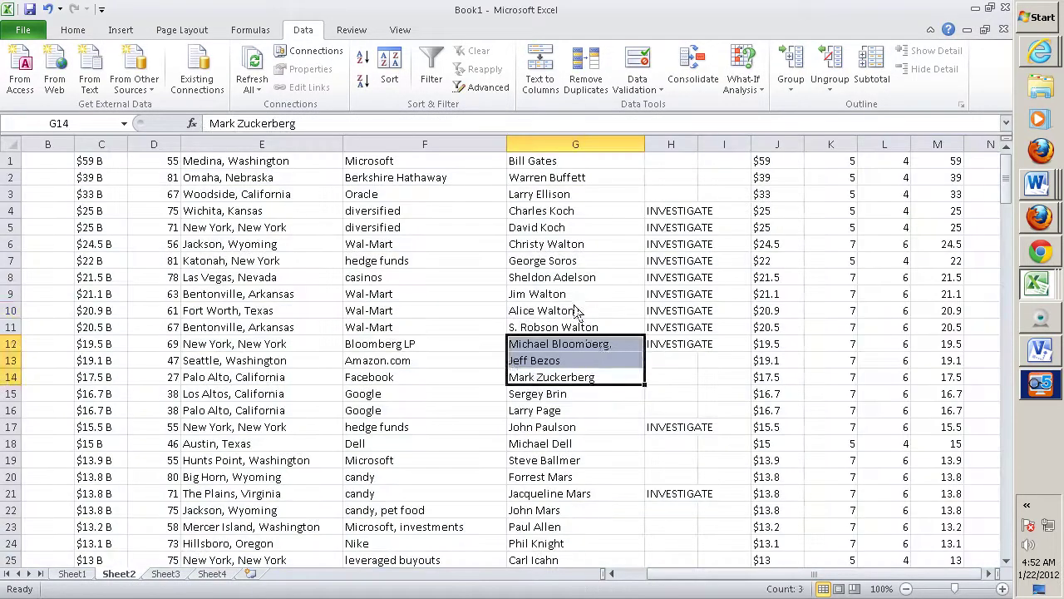
left_click(578, 311)
left_click(458, 217)
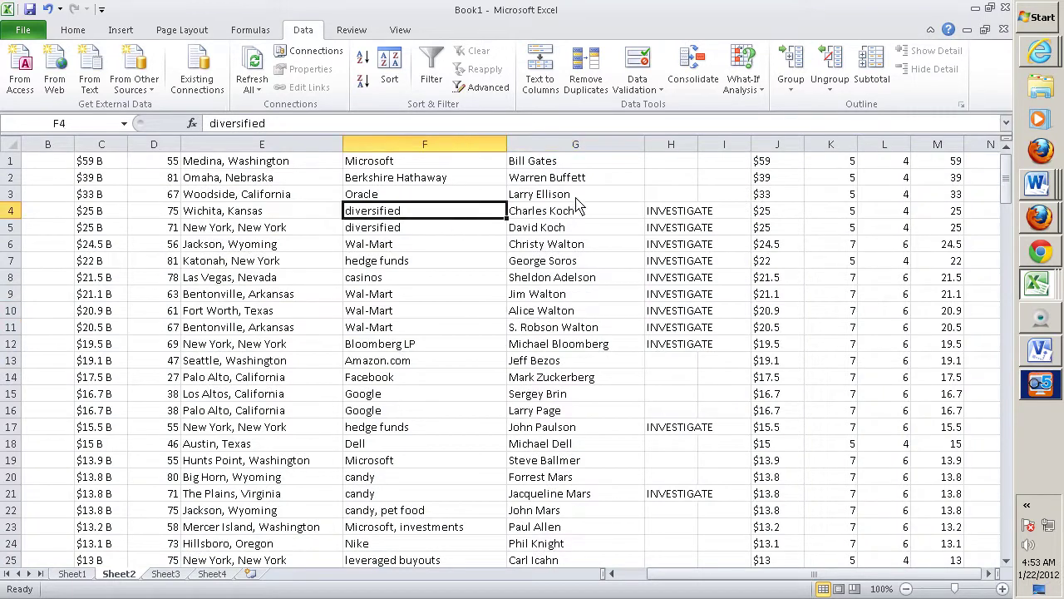
Move via Sheet3 to Sheet4 and narrow column J to about 48 pixels
left_click(167, 578)
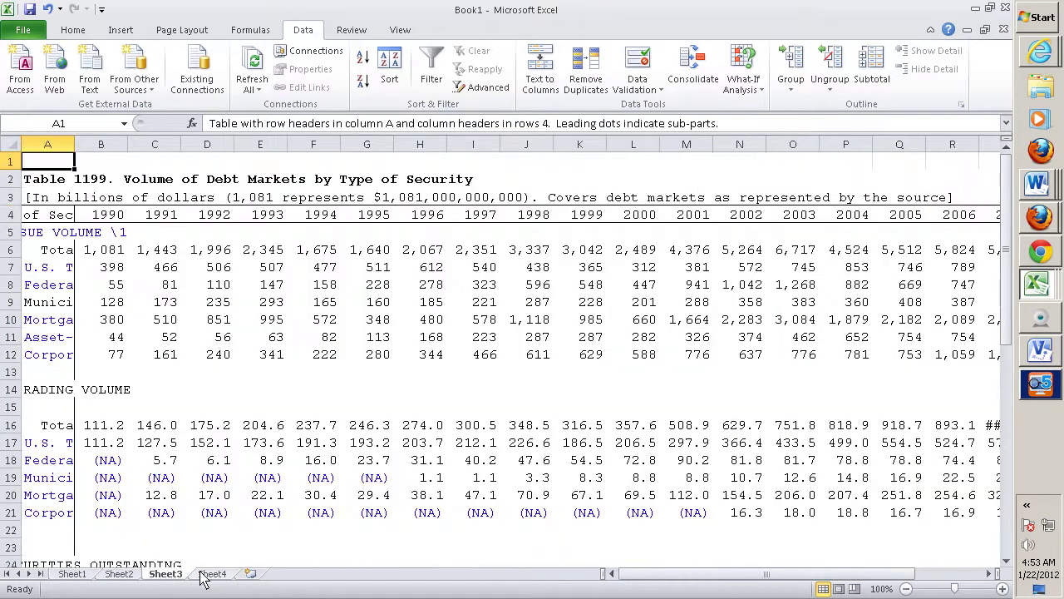
left_click(206, 578)
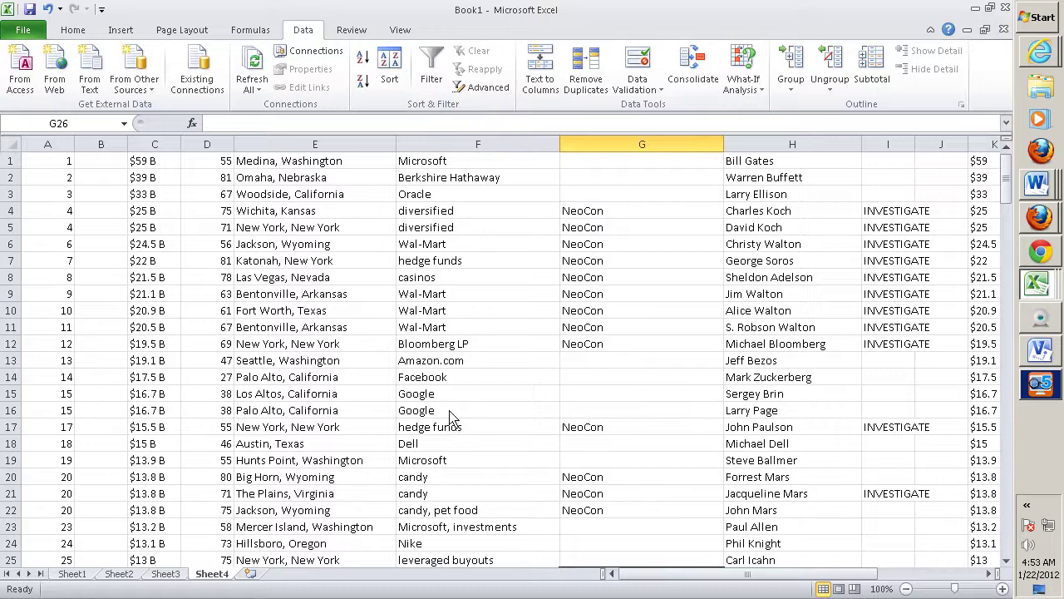
left_click(801, 177)
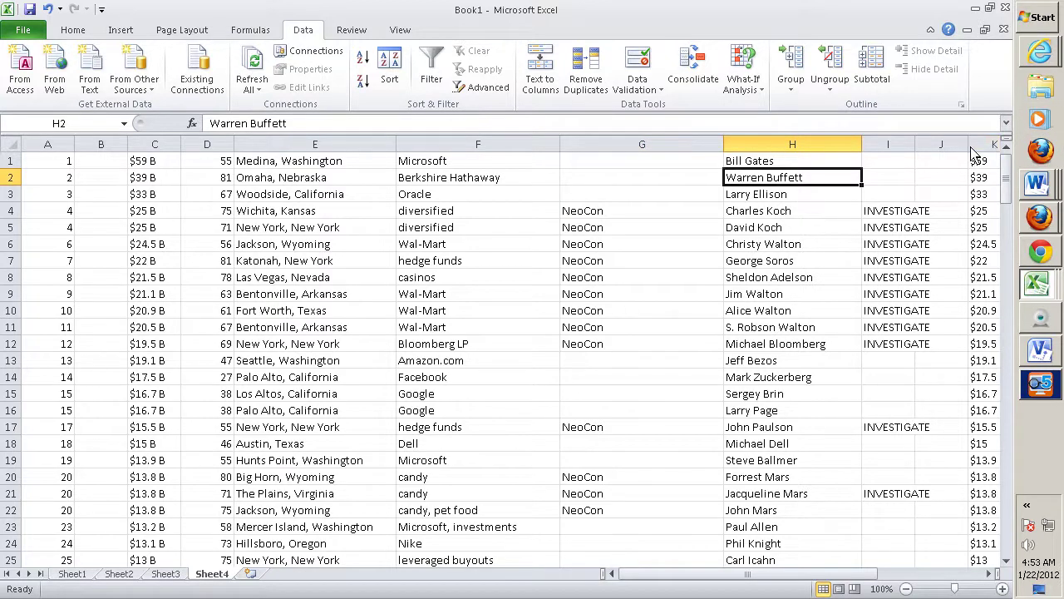
left_click_drag(970, 148, 956, 156)
left_click(159, 160)
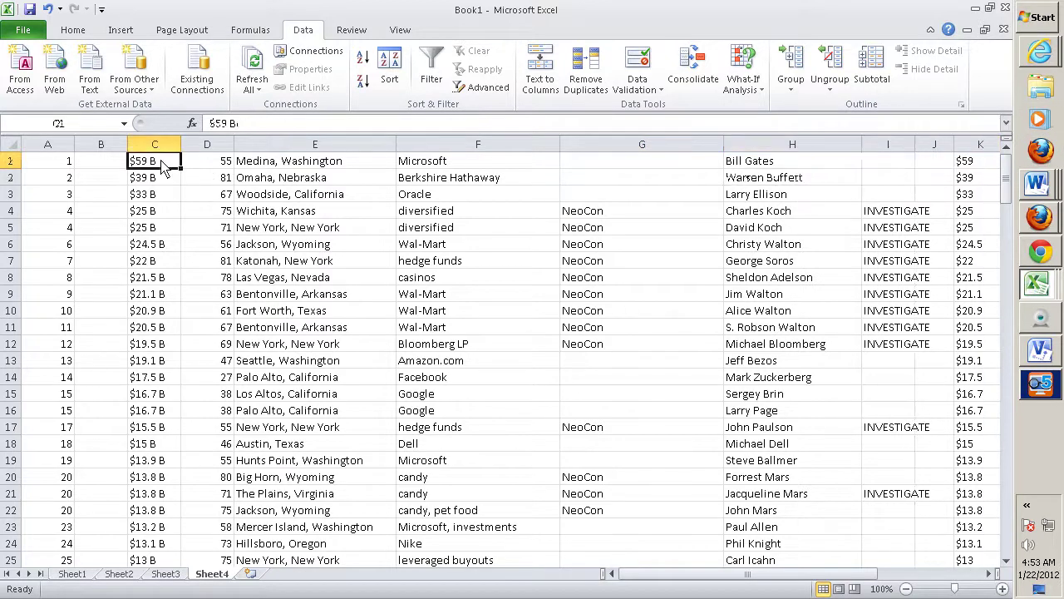
left_click(785, 165)
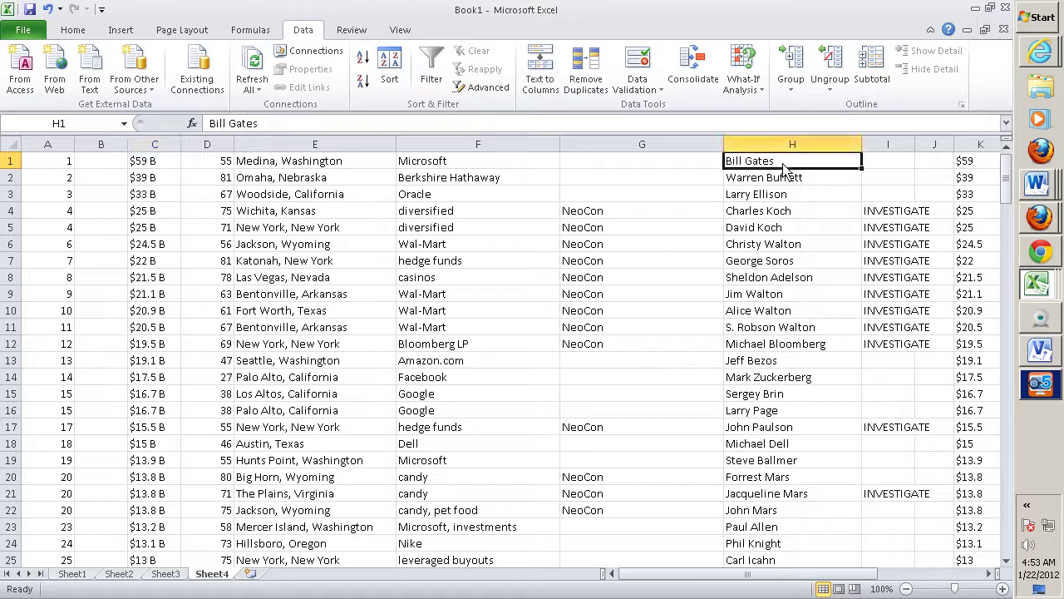
Go through the NeoCon labels in G4:G17 and the names beside them in H4–H22
left_click_drag(595, 216, 605, 347)
left_click(782, 210)
left_click(781, 229)
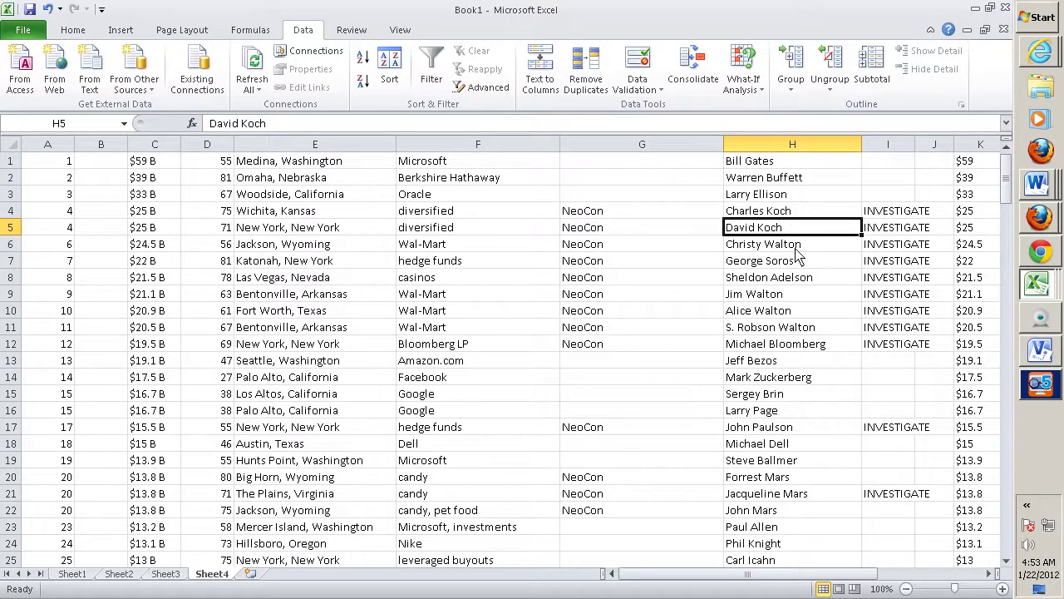
left_click(795, 249)
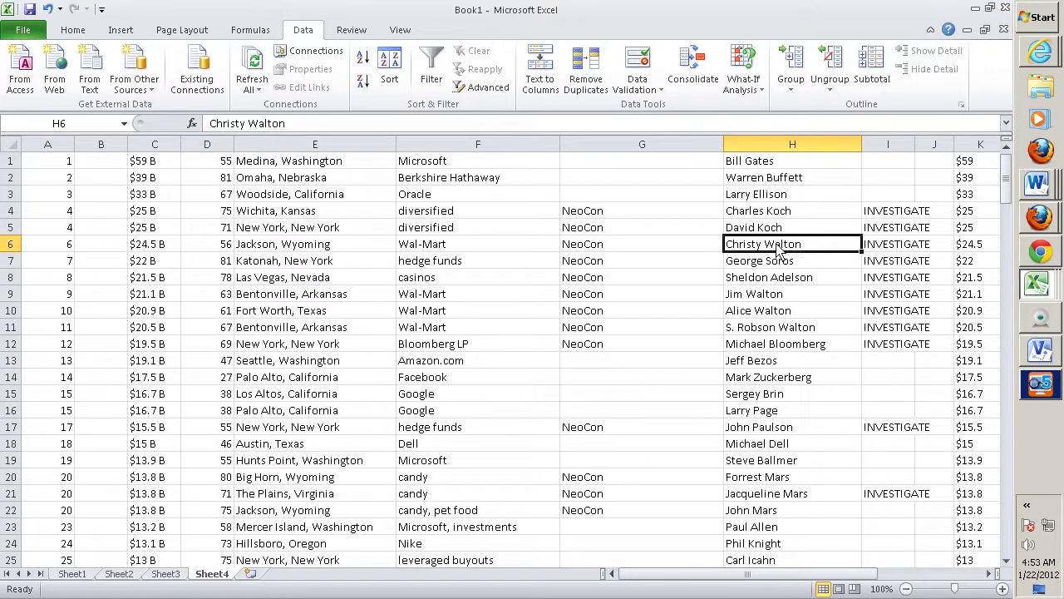
left_click(782, 263)
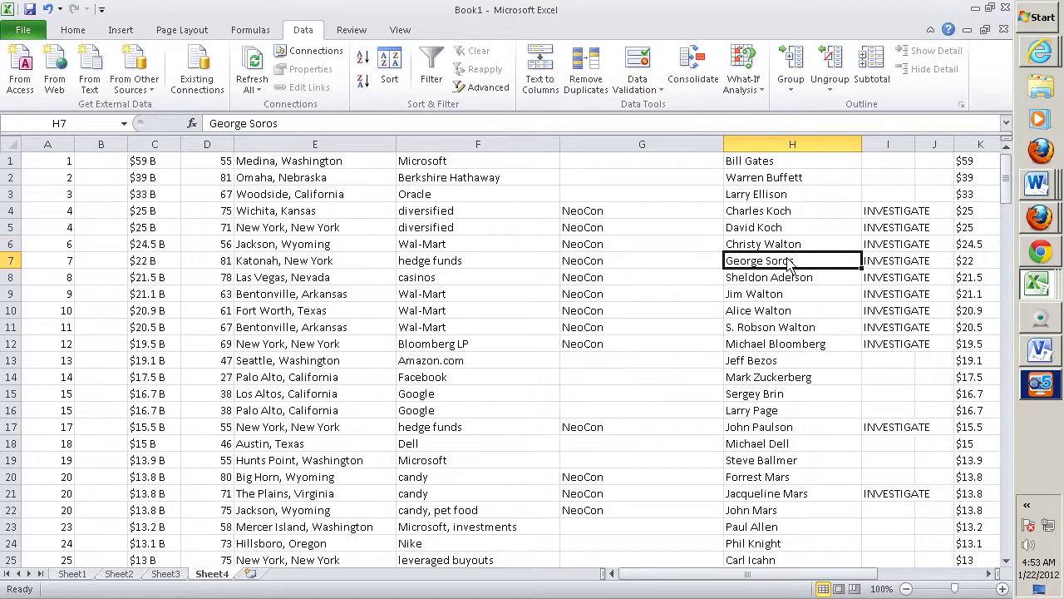
left_click(646, 264)
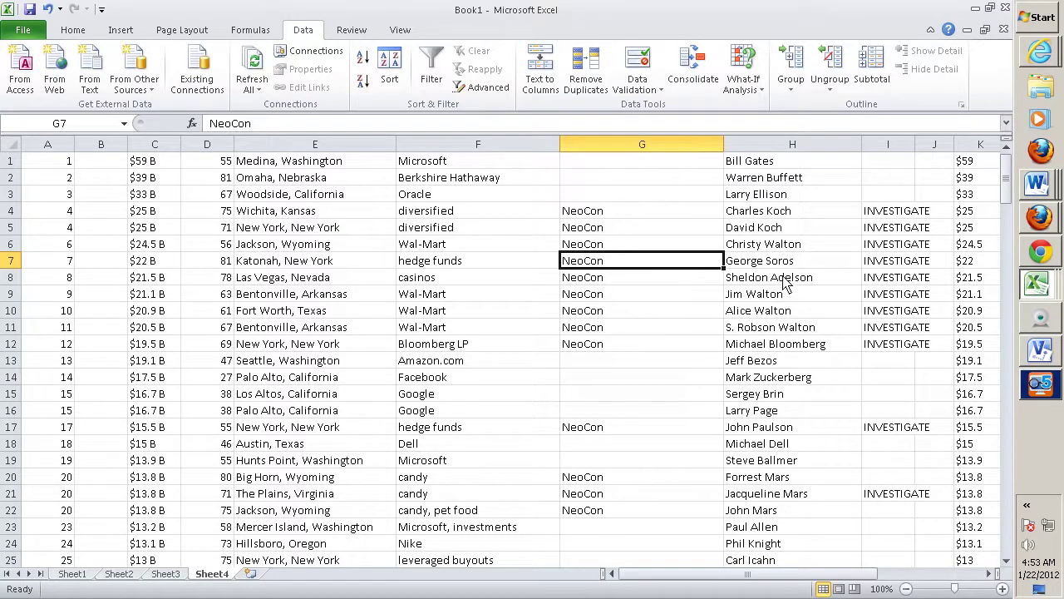
left_click(783, 282)
left_click(685, 281)
left_click(760, 296)
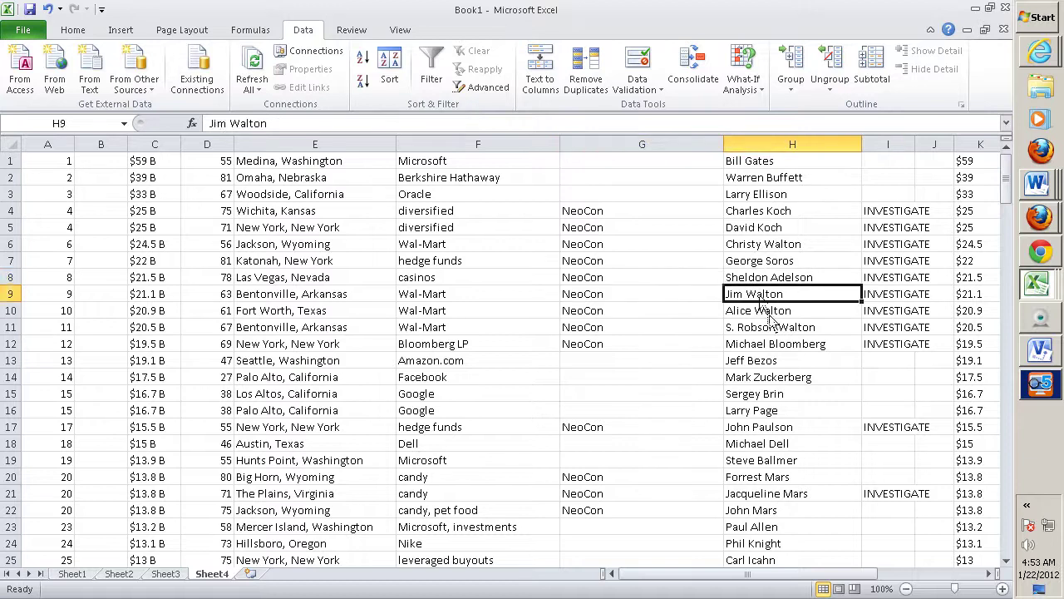
left_click(774, 311)
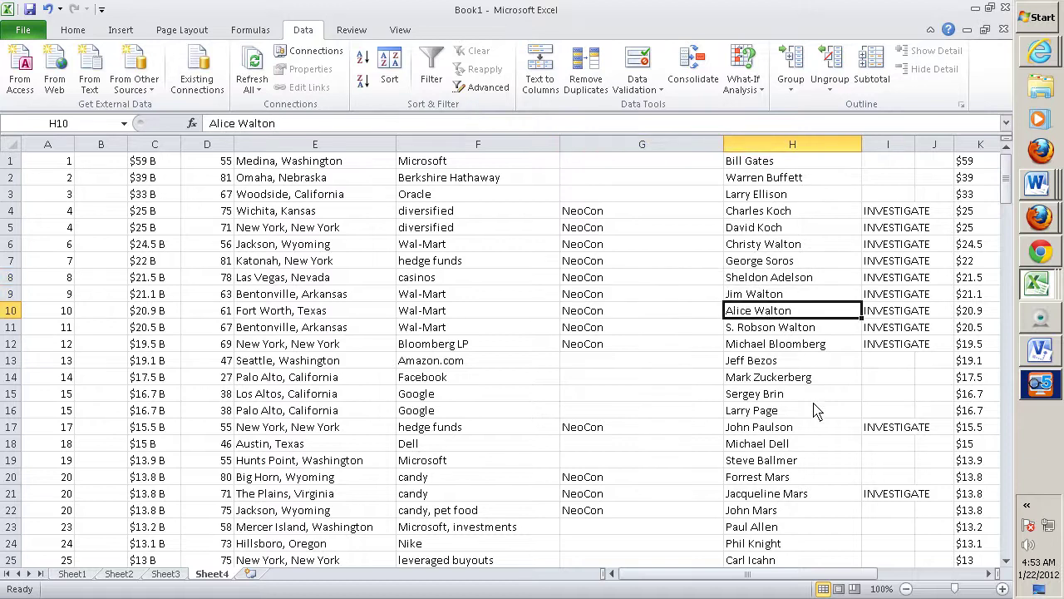
left_click(686, 431)
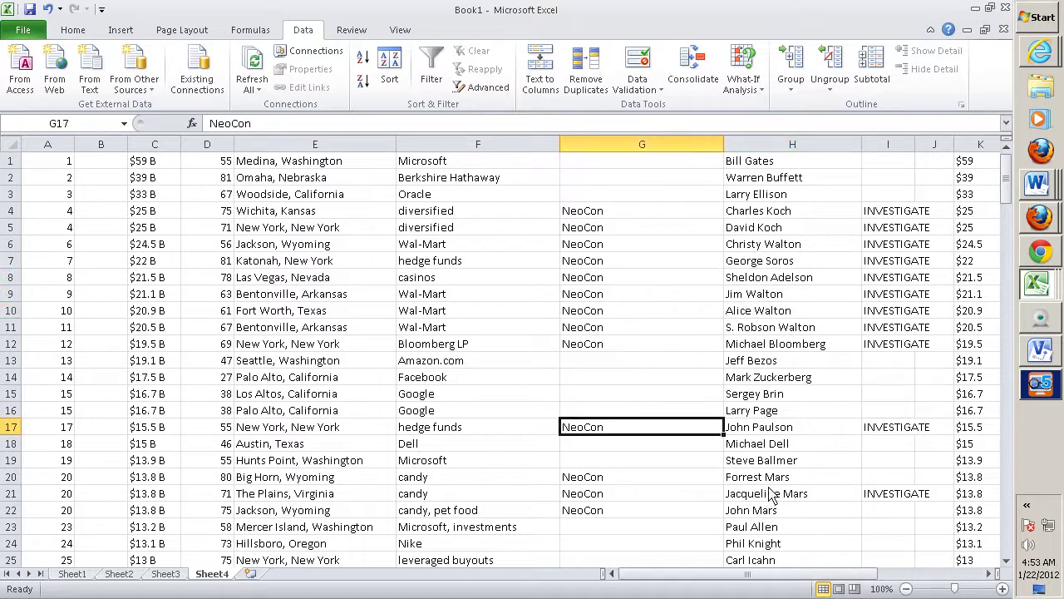
left_click(769, 482)
left_click_drag(768, 494, 767, 511)
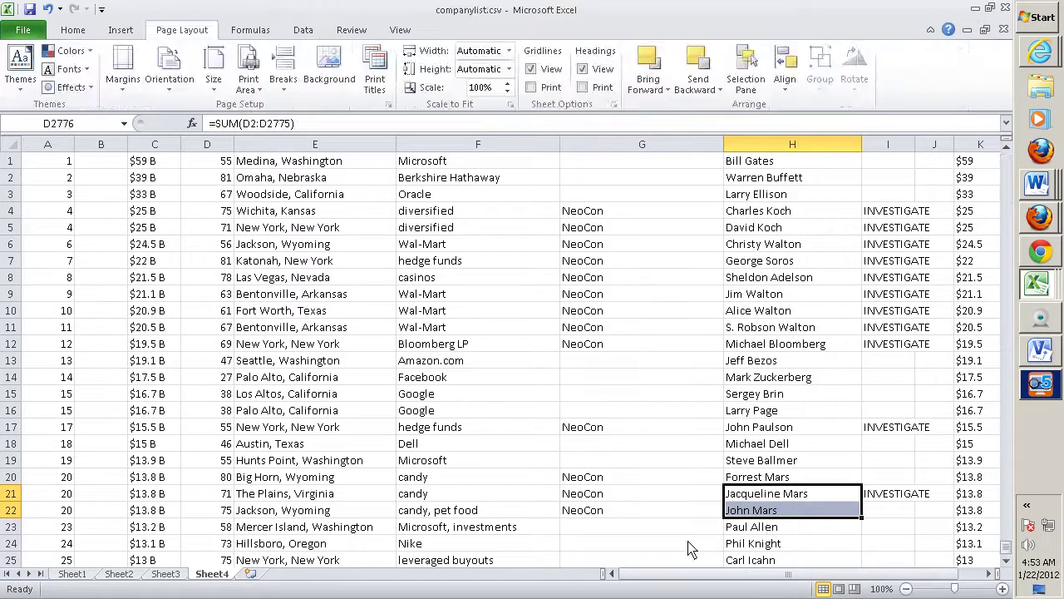
Switch to THE MACHINE.vsd Page-3 in Visio and select the NeoCons, Centrists and Other boxes
key("alt+Tab")
key("alt+Tab")
key("alt+Tab")
key("alt+Tab")
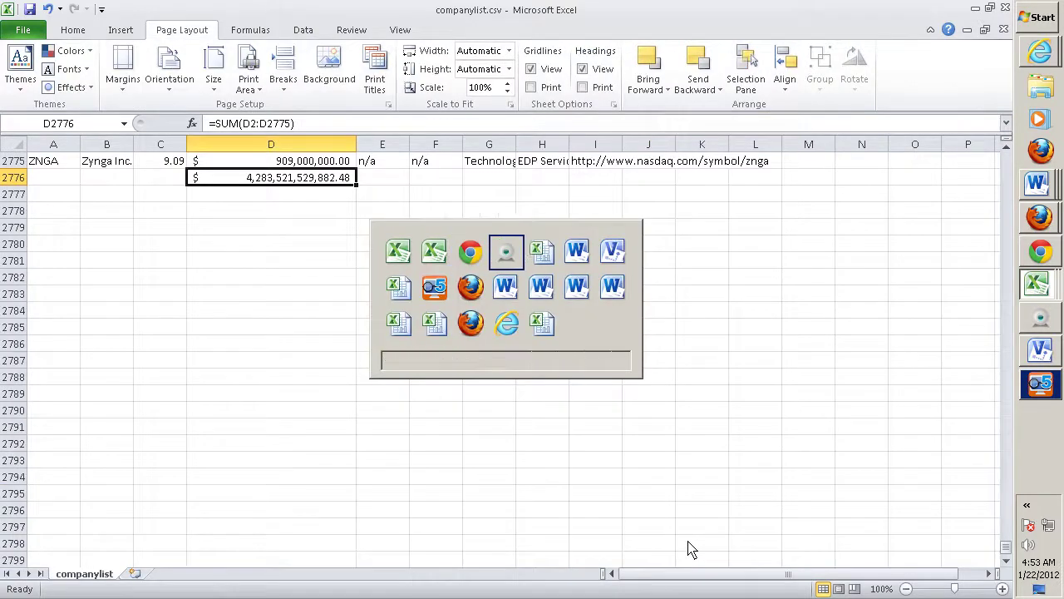
left_click(1039, 350)
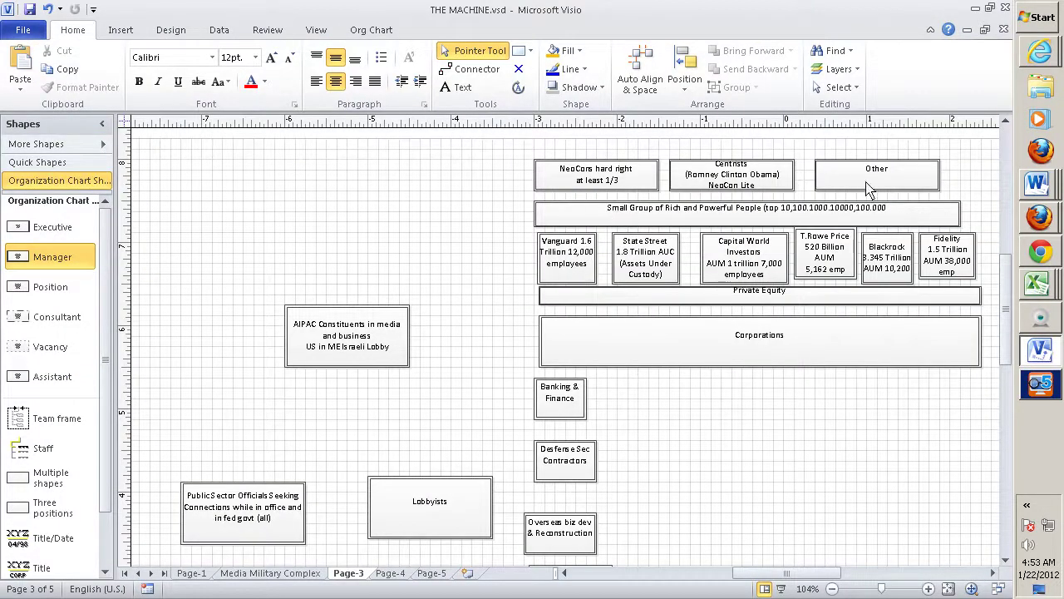
left_click(625, 178)
left_click(732, 174)
left_click(867, 188)
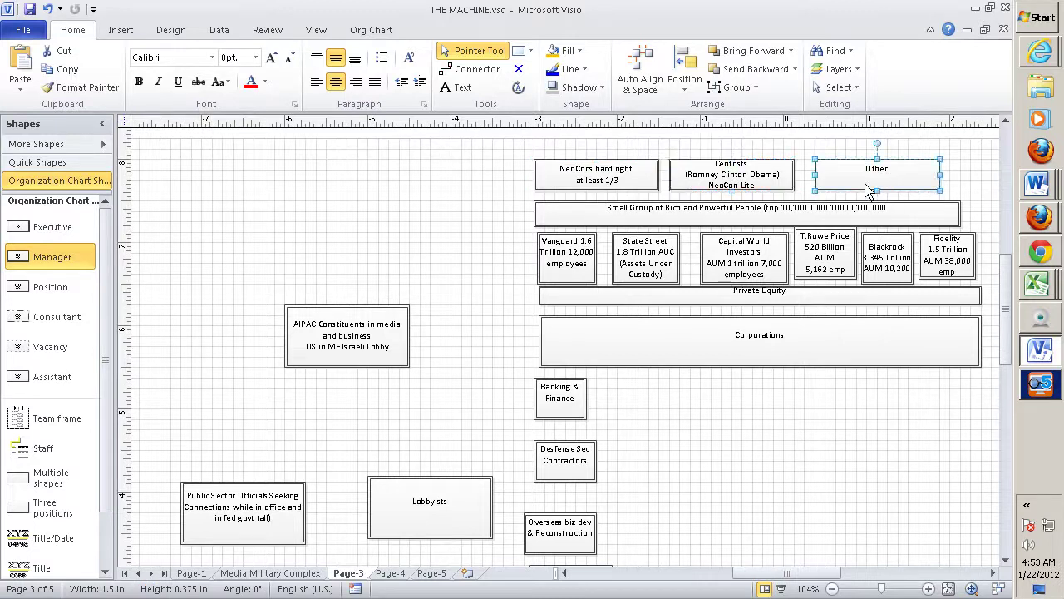
Reselect the NeoCons hard right box, then bring up the screen recorder and Logitech webcam windows
left_click(626, 183)
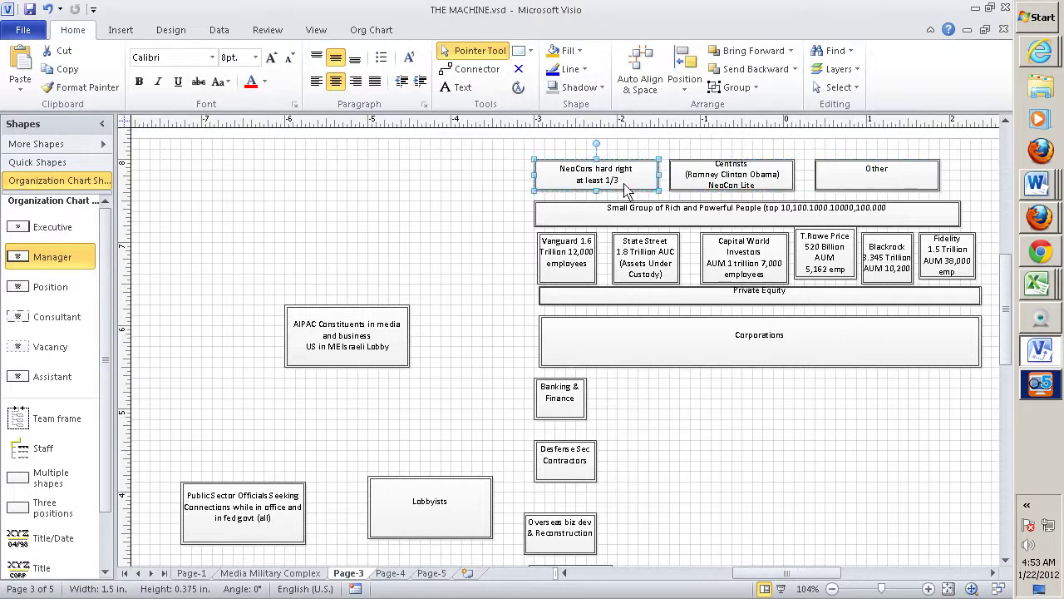
left_click(1040, 386)
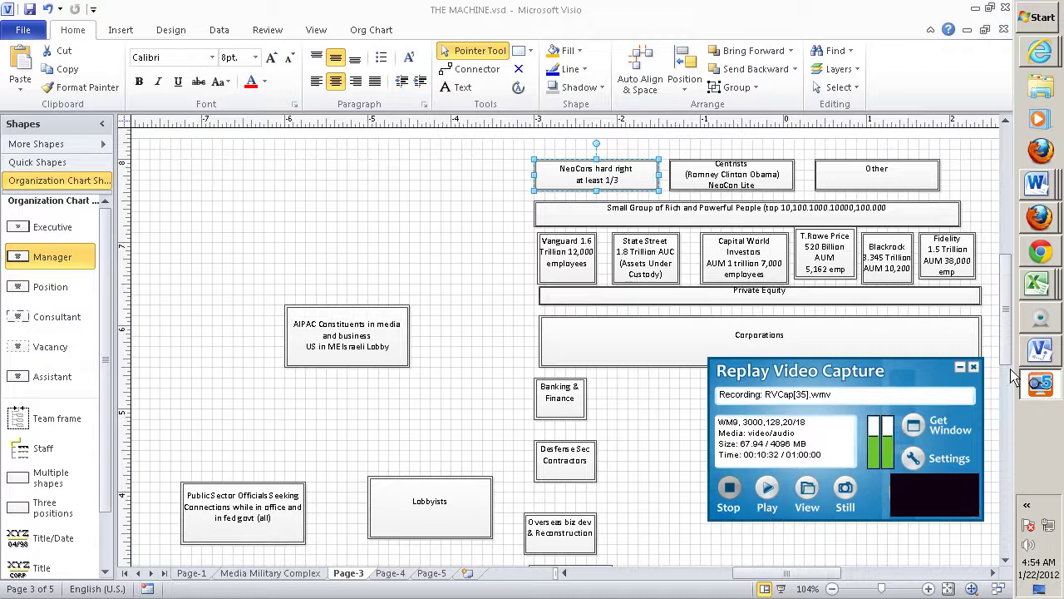
left_click(1043, 325)
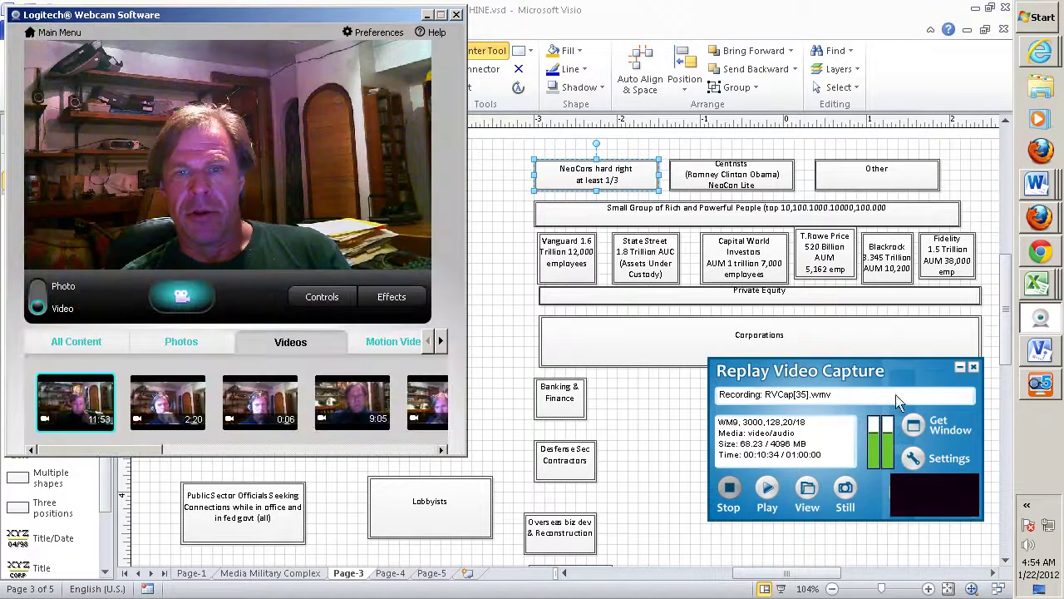